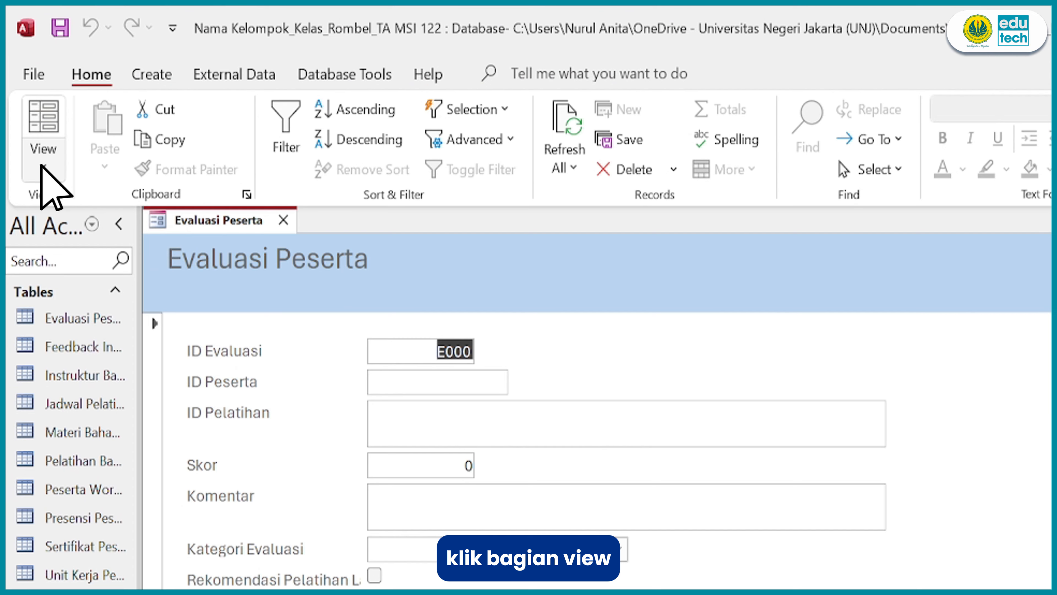
Step: Switch the Evaluasi Peserta form to Design View and shift all its detail controls down and to the right
left_click(42, 165)
left_click(151, 304)
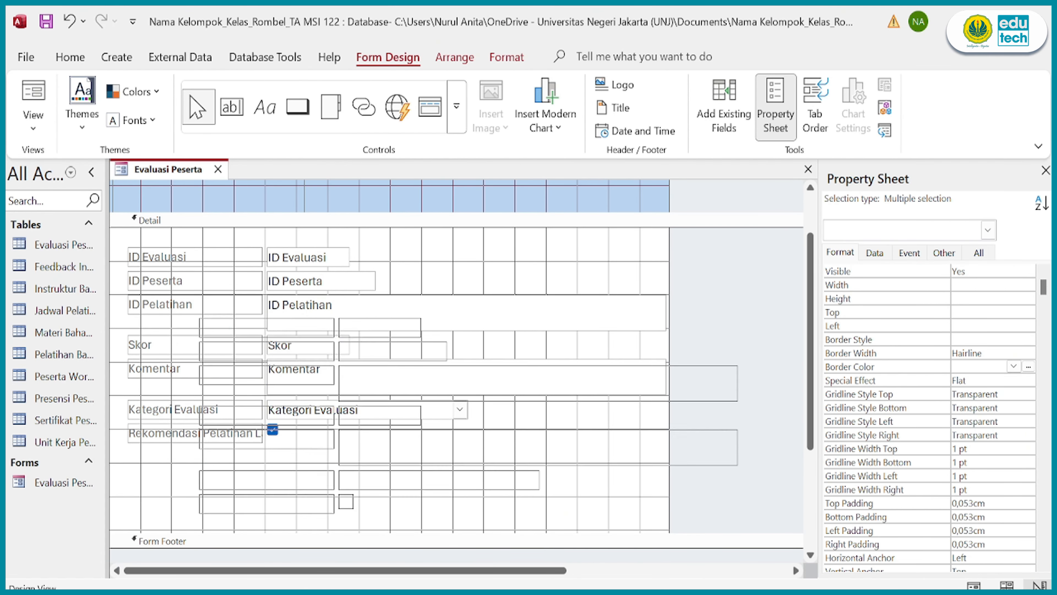
left_click_drag(379, 327, 352, 334)
Step: Delete the ID Pelatihan text box together with its label from the form's detail section
left_click(352, 383)
left_click(375, 385)
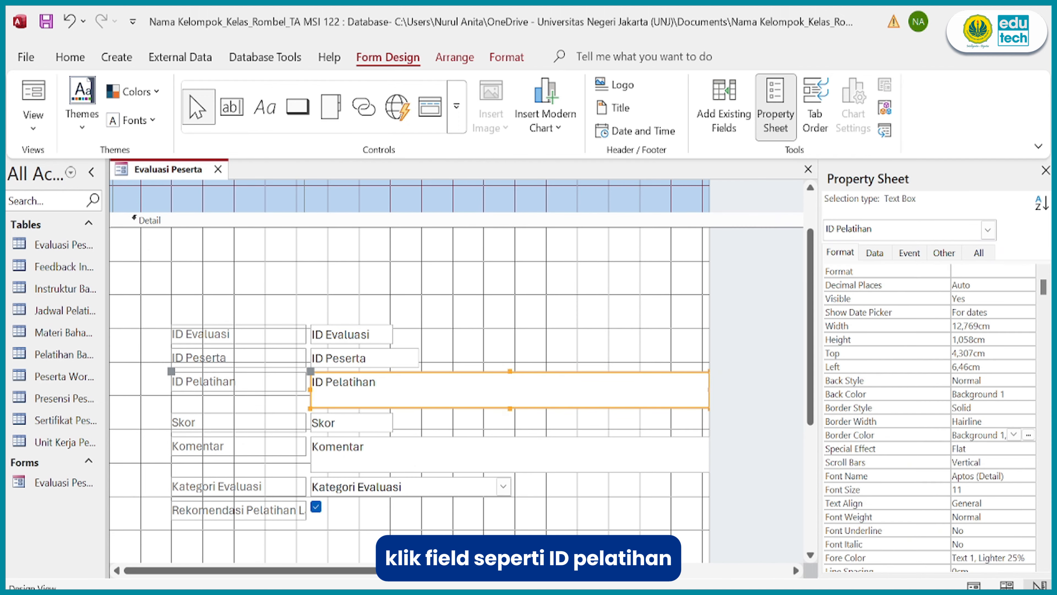
left_click(234, 381)
left_click(375, 384, "shift")
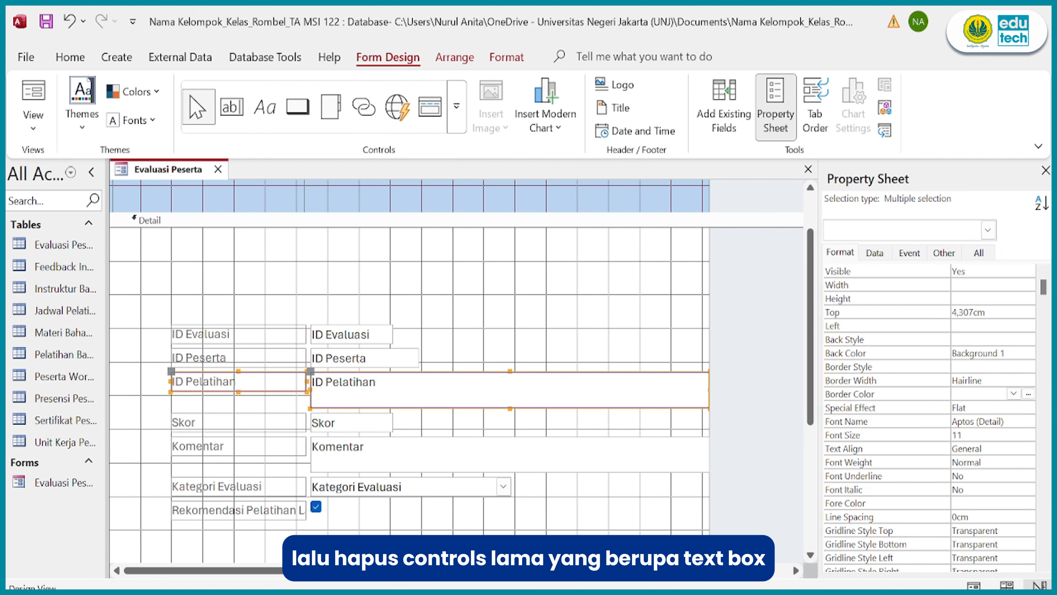
key("Delete")
Step: Place a combo box between ID Peserta and Skor that gets its values from another table or query
left_click(457, 119)
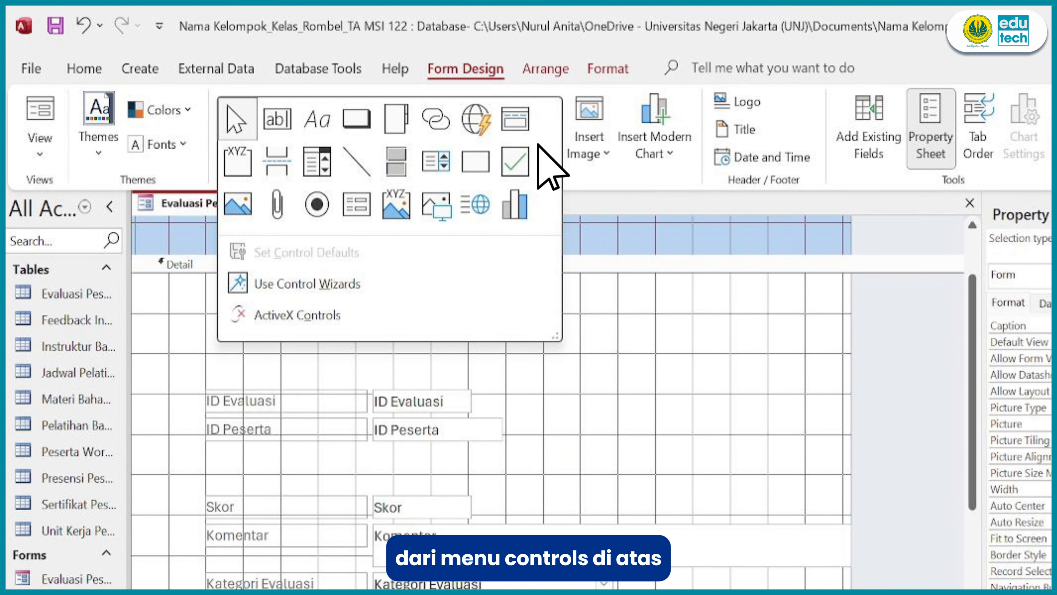
left_click(317, 163)
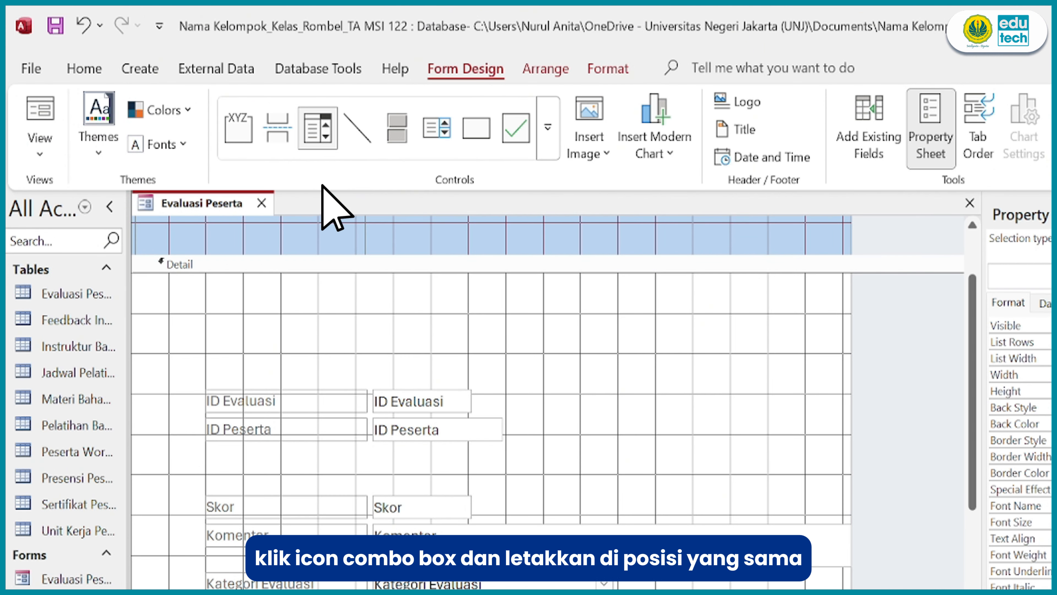
left_click(375, 458)
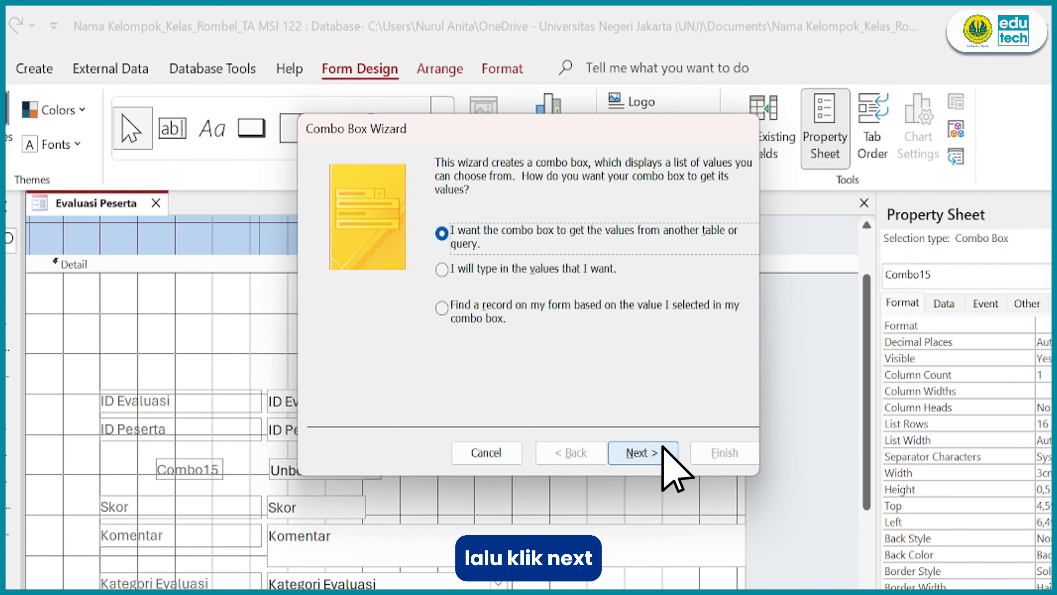
left_click(643, 452)
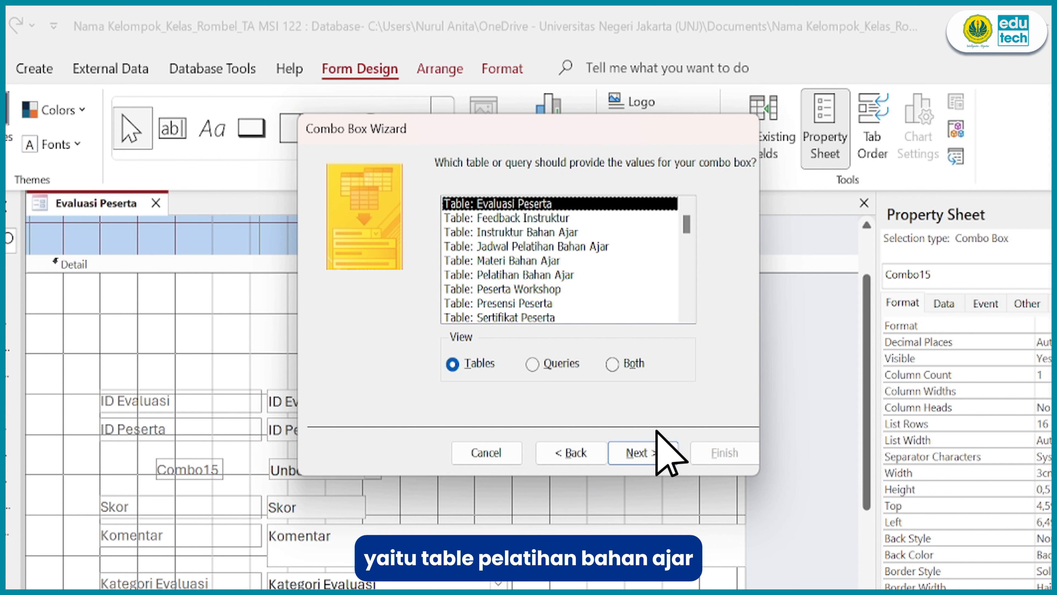
Step: Use the Pelatihan Bahan Ajar table as the combo box source, with the fields ID Pelatihan and Nama Pelatihan
left_click(597, 275)
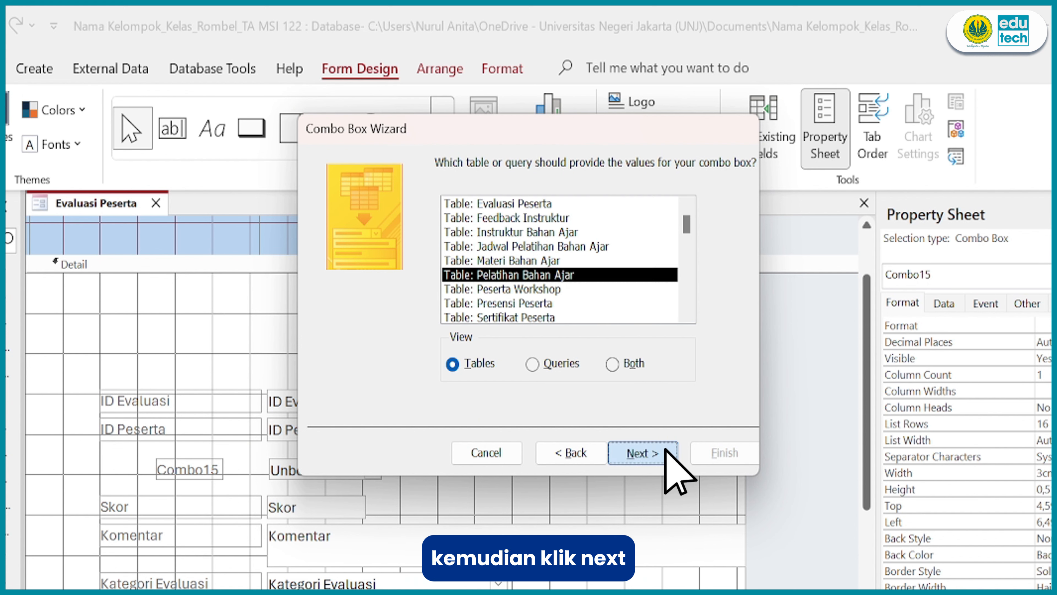
left_click(643, 452)
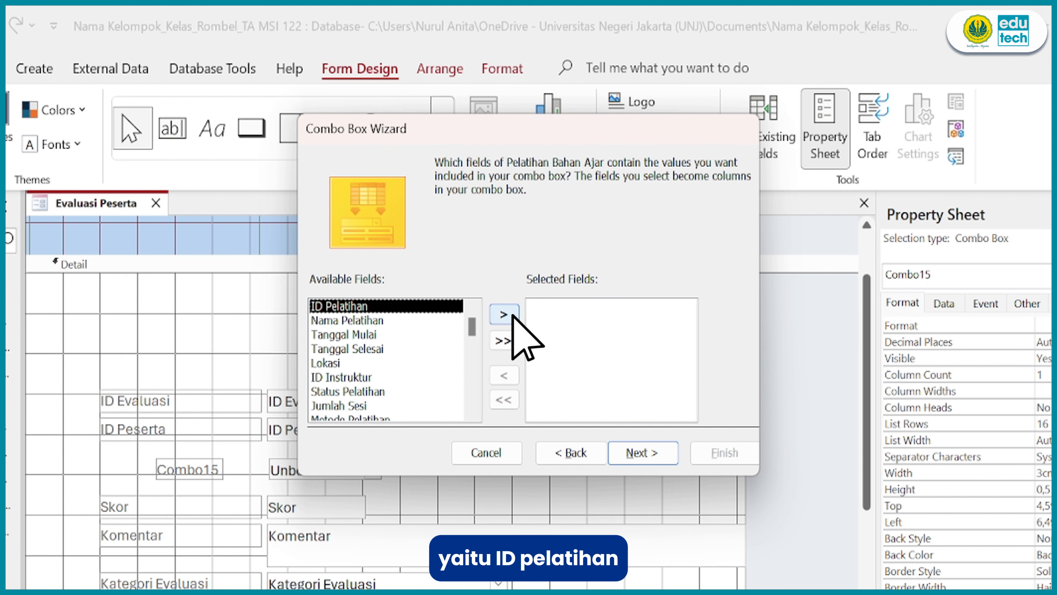
left_click(504, 315)
left_click(504, 315)
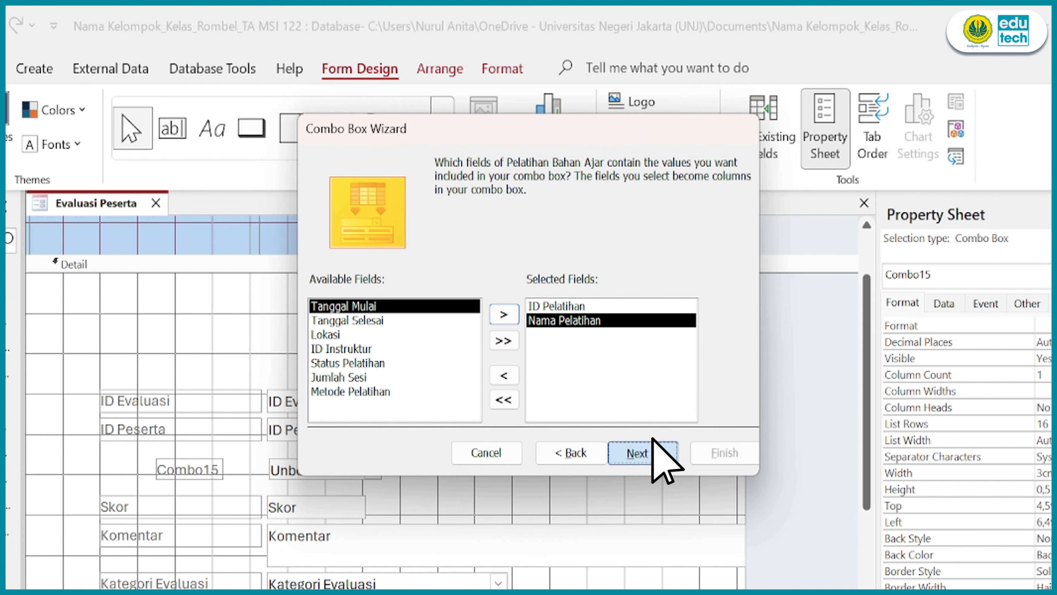
left_click(658, 446)
Step: Sort the combo box list ascending by ID Pelatihan first and Nama Pelatihan second
left_click(473, 232)
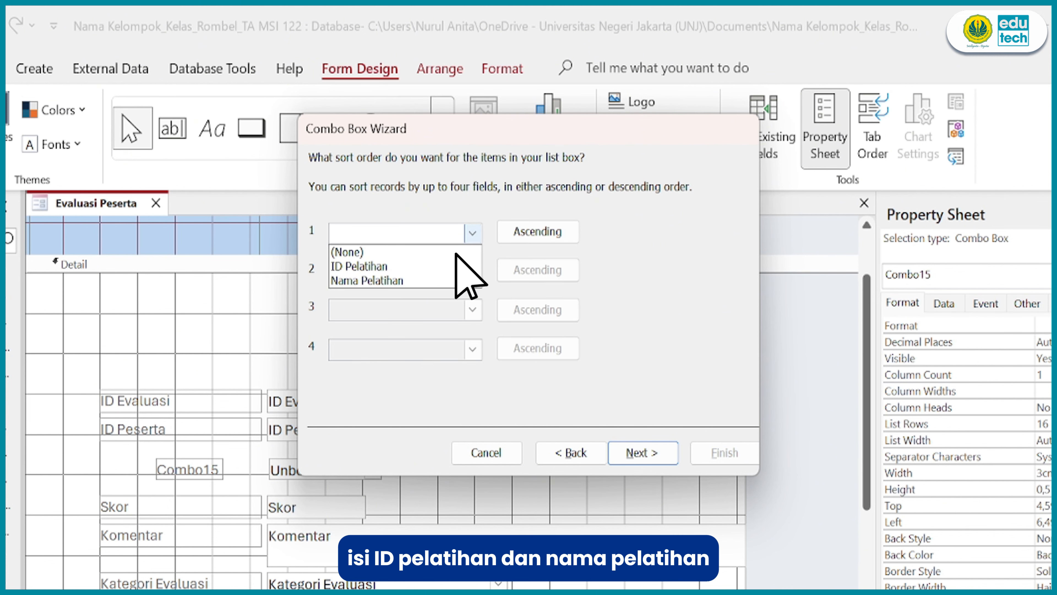
left_click(460, 265)
left_click(470, 273)
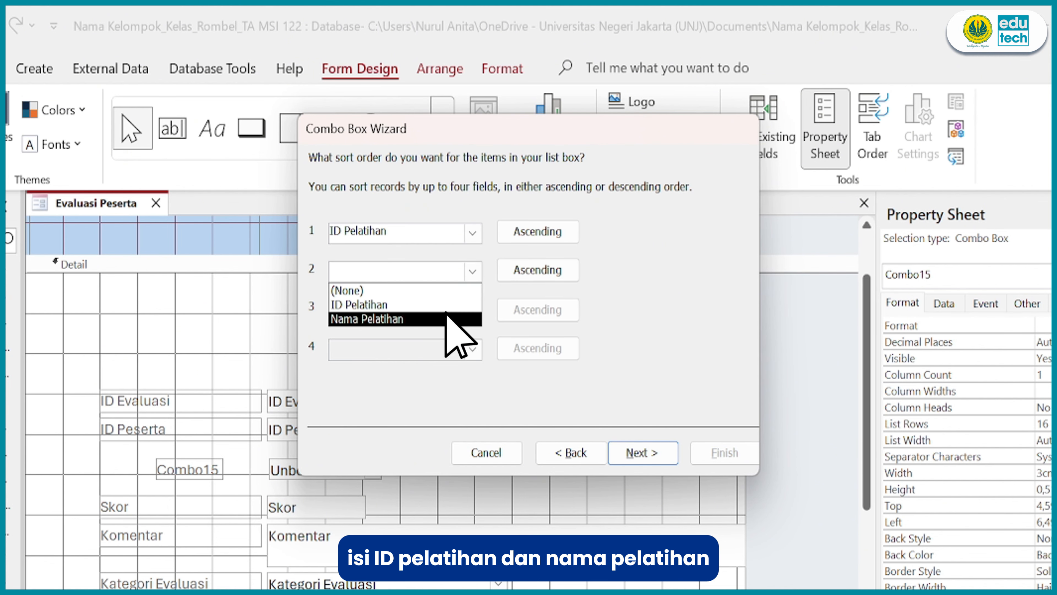
left_click(445, 316)
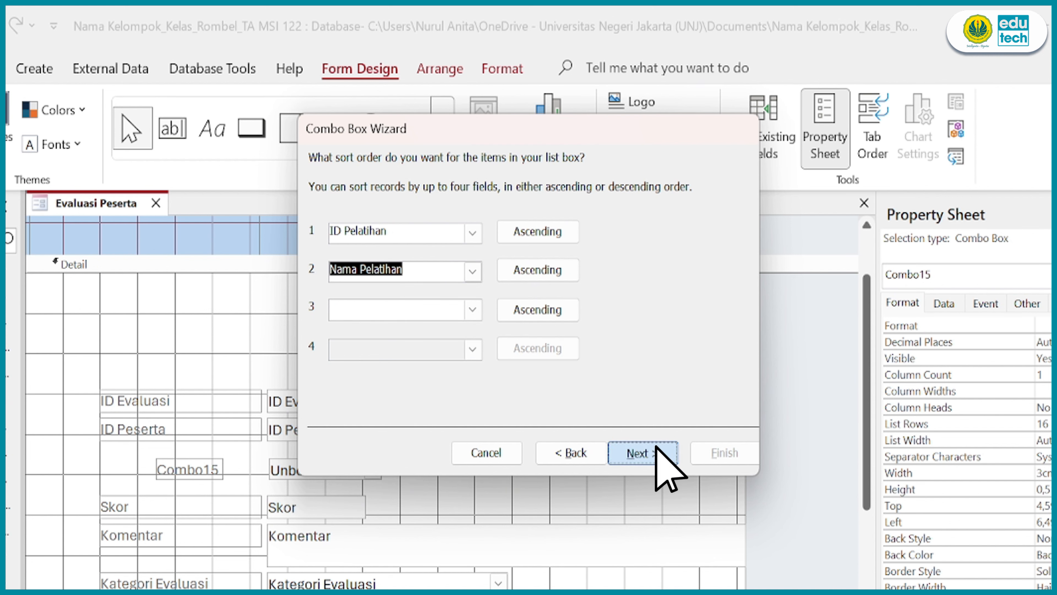
left_click(662, 454)
Step: Turn off hiding of the key column and fit both combo box column widths to their contents
left_click(316, 243)
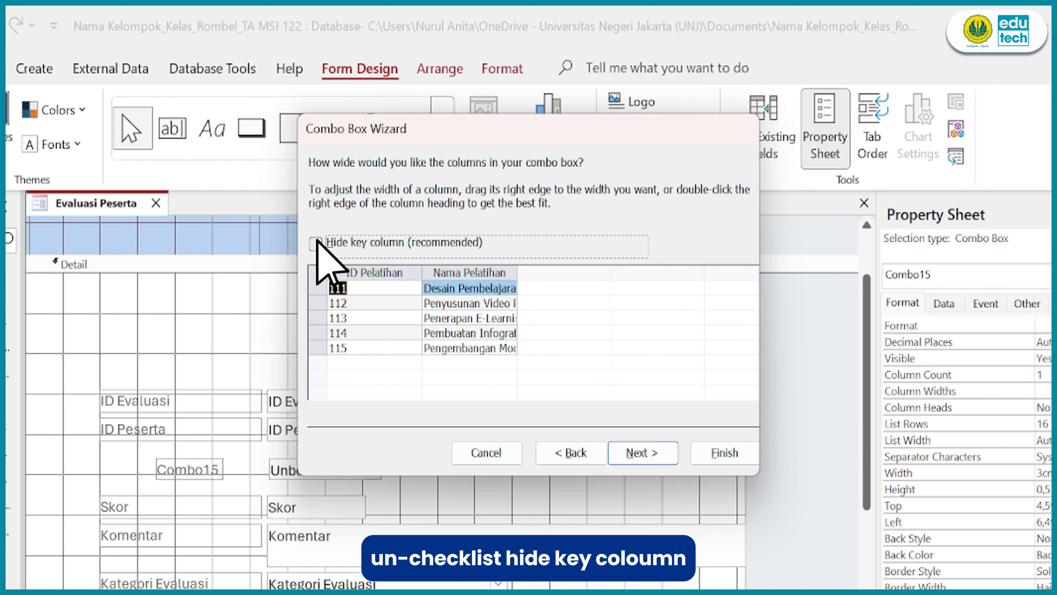
double_click(517, 273)
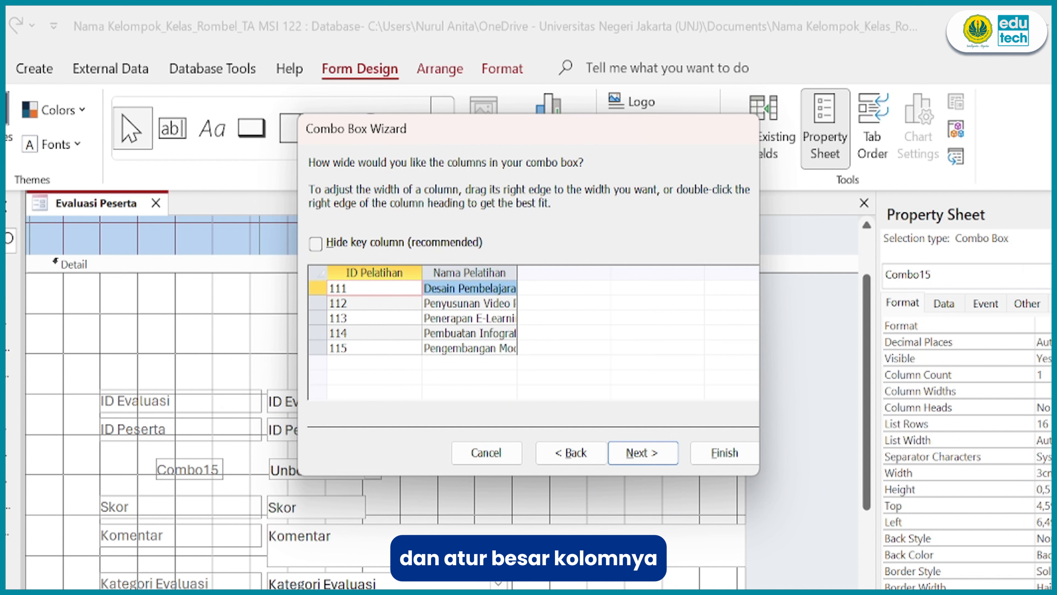
double_click(421, 273)
left_click(662, 454)
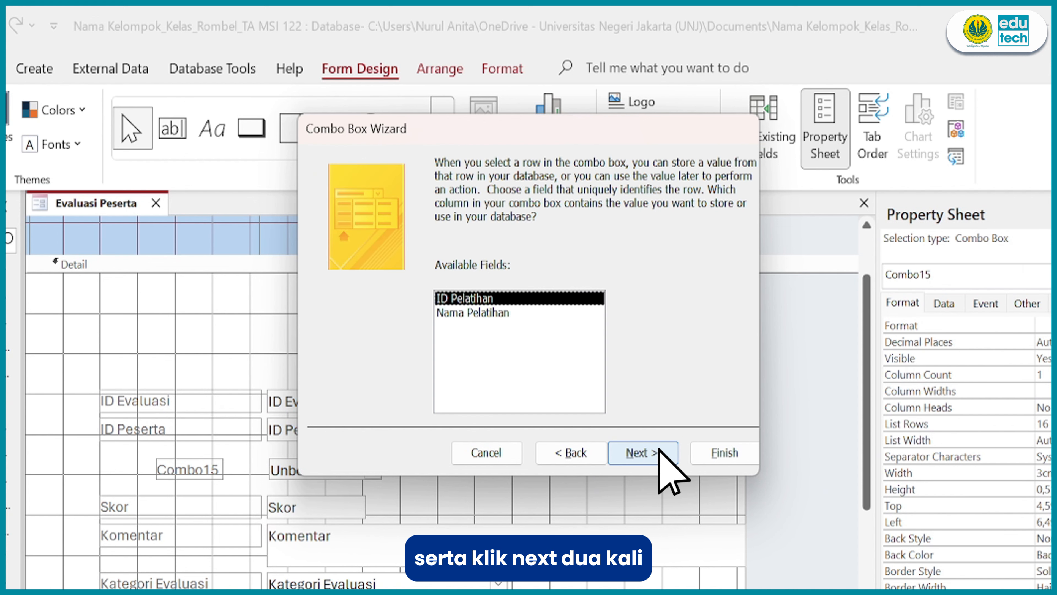
Step: Store the combo box's ID Pelatihan value in the ID Pelatihan field and label the combo box ID Pelatihan
left_click(659, 451)
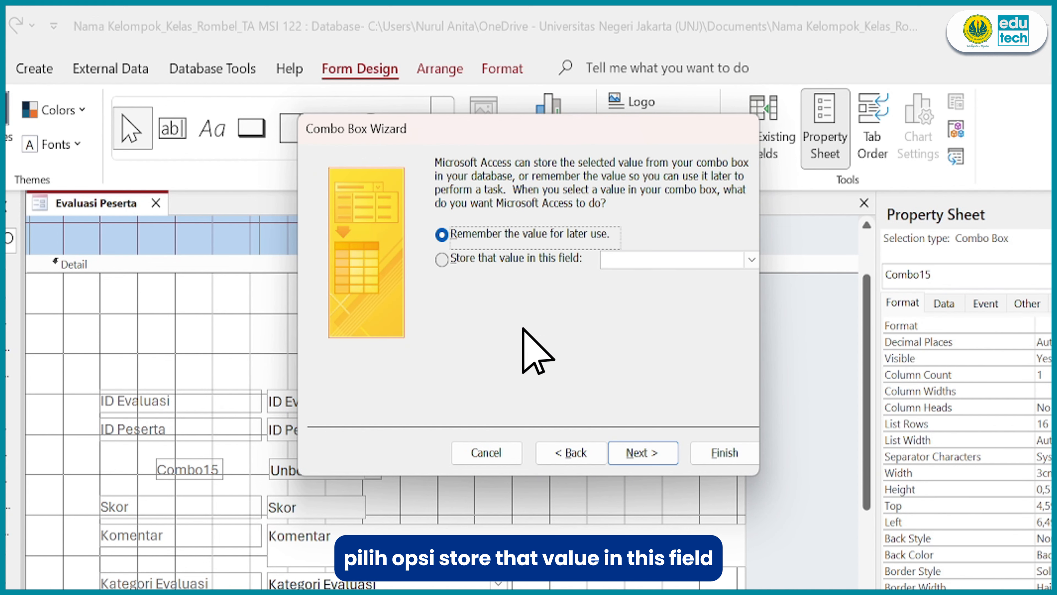
left_click(442, 259)
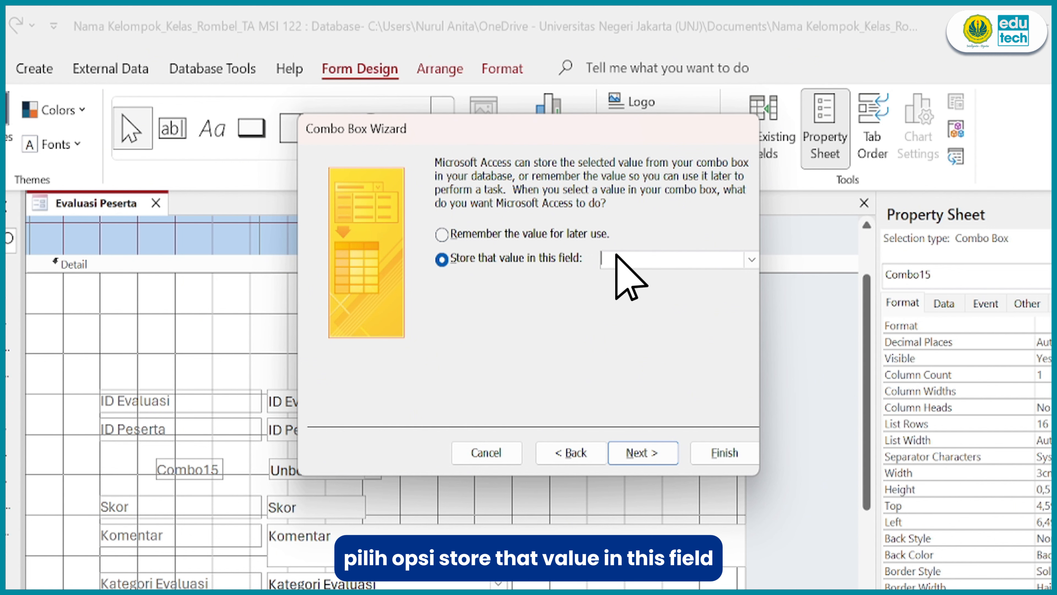
left_click(751, 259)
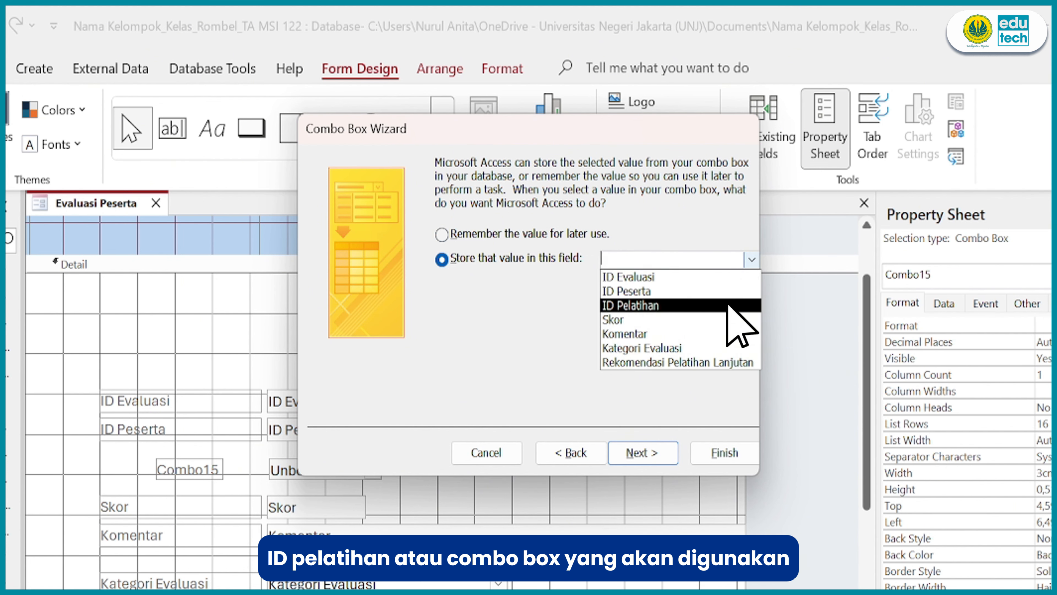
left_click(728, 306)
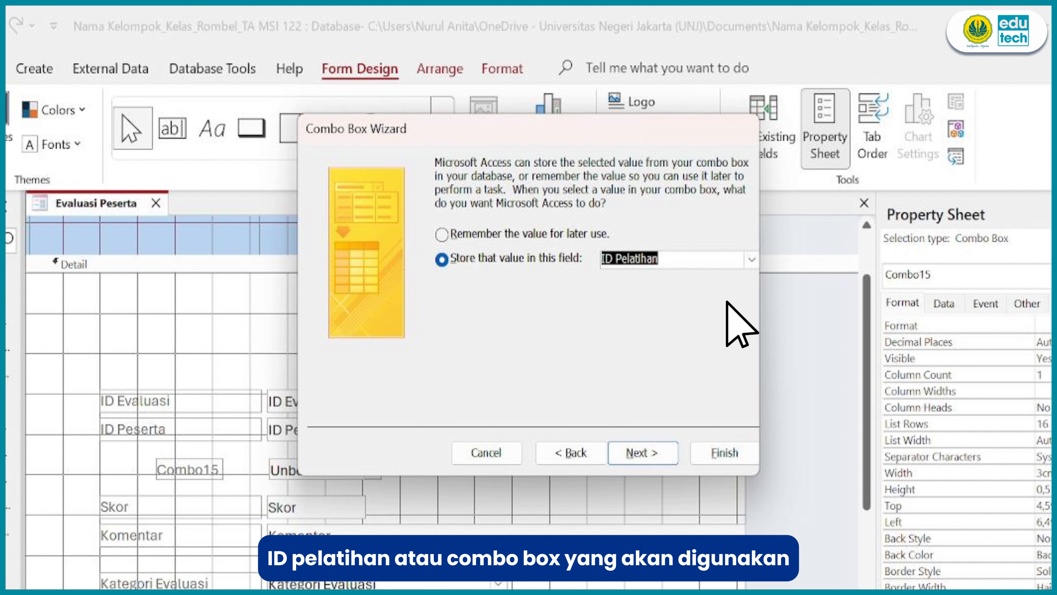
left_click(659, 446)
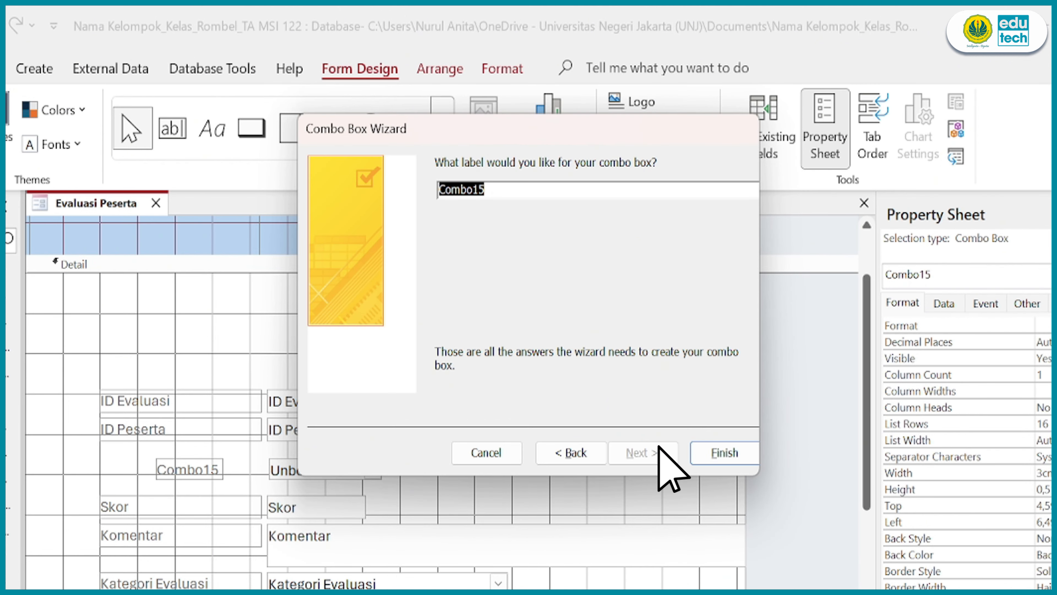
type("ID Pelatihan")
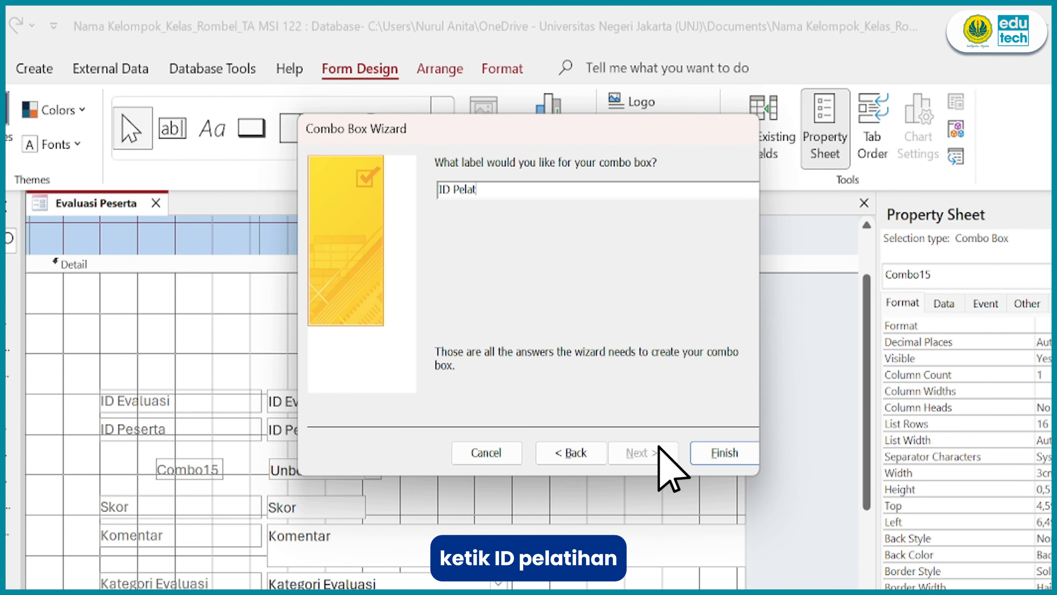
left_click(743, 451)
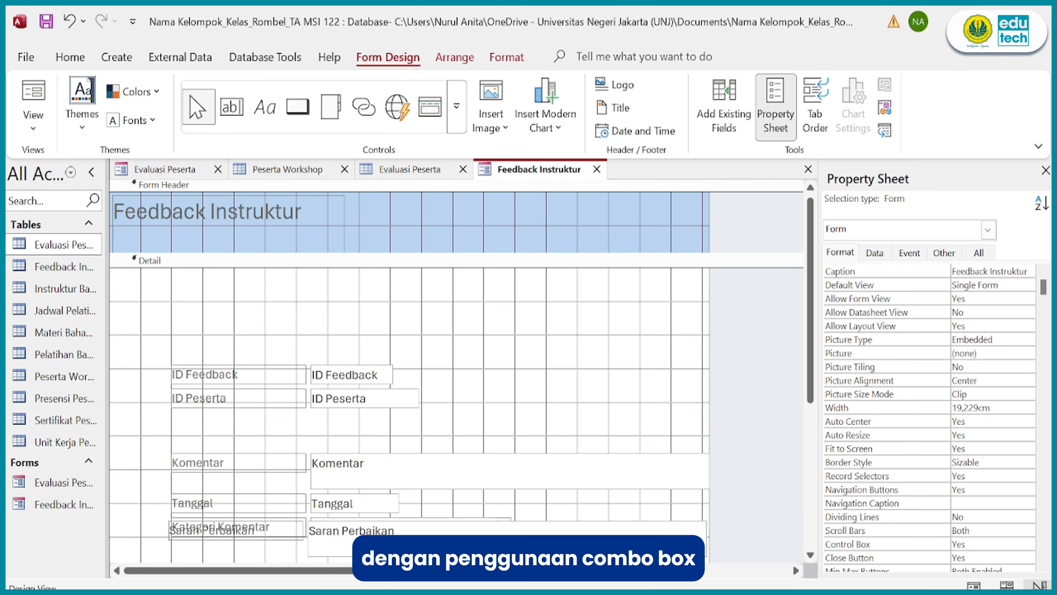
Step: Place a combo box between ID Peserta and Komentar on the Feedback Instruktur form, sourced from the Instruktur Bahan Ajar table
left_click_drag(312, 420, 405, 437)
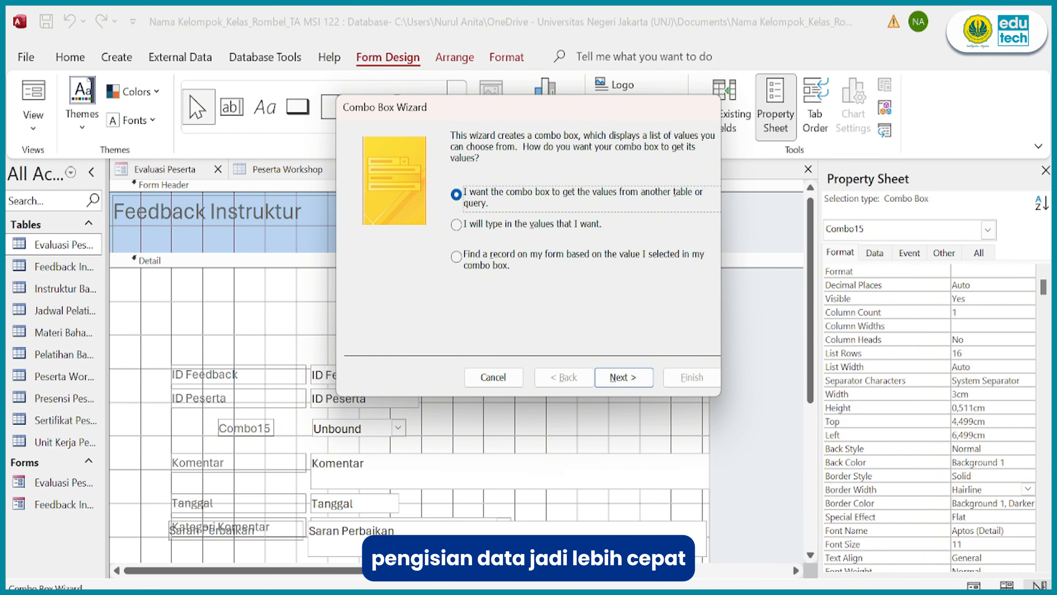
left_click(623, 377)
left_click(520, 194)
left_click(624, 377)
Step: Include ID Instruktur and Nama Instruktur as combo box columns and sort ascending by both in that order
left_click(507, 262)
left_click(507, 262)
left_click(623, 377)
left_click(482, 194)
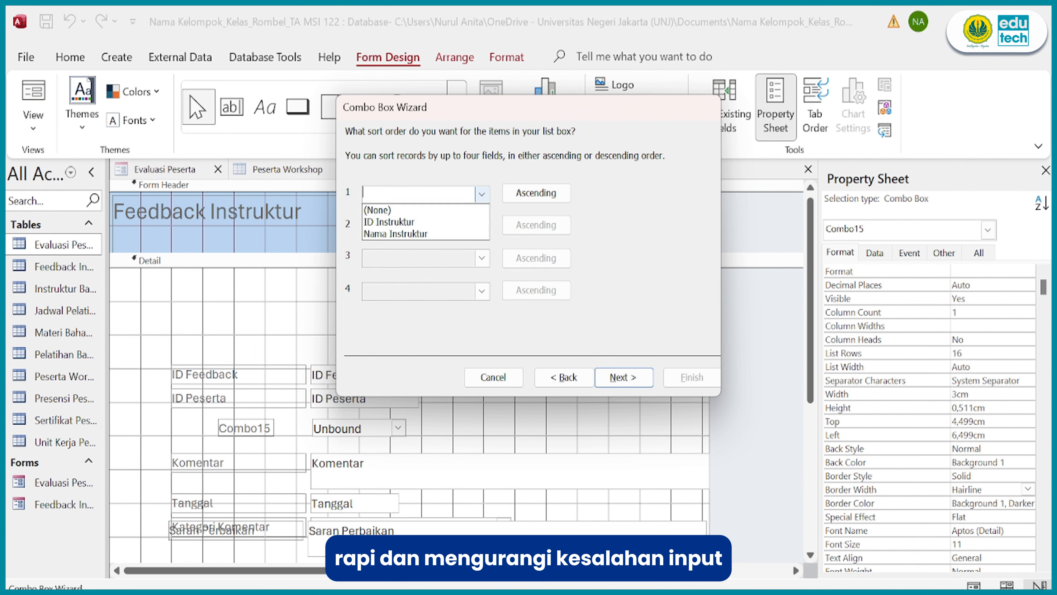
left_click(387, 222)
left_click(482, 226)
left_click(395, 266)
left_click(623, 377)
Step: Turn off hiding of the key column, narrowing the ID Instruktur column and widening the Nama Instruktur column
left_click(351, 203)
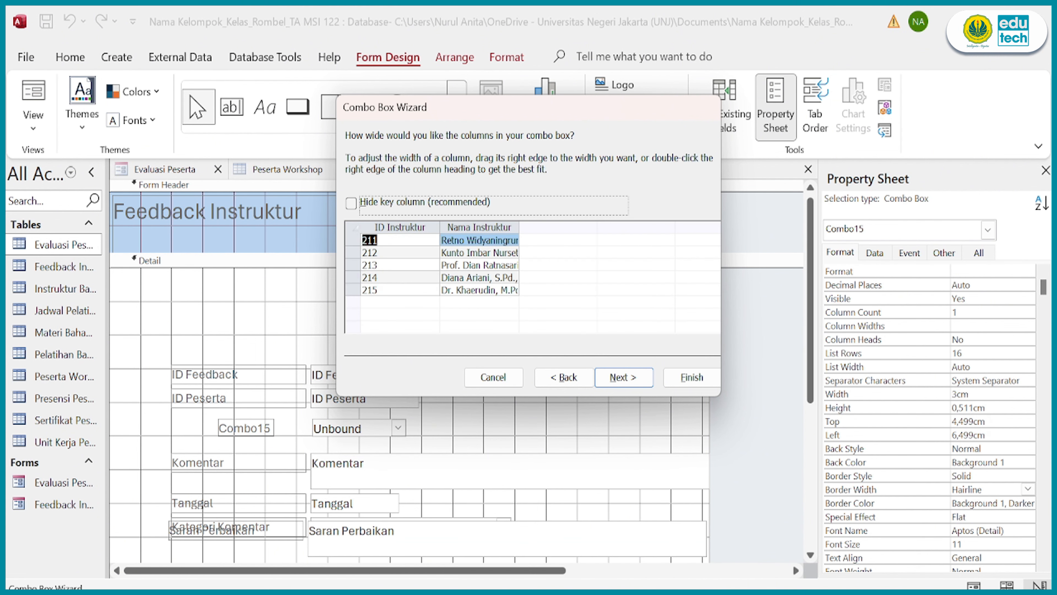
left_click_drag(440, 227, 427, 227)
left_click_drag(507, 228, 588, 227)
left_click(623, 377)
Step: Have the combo box store its ID Instruktur value in the form's ID Instruktur field
left_click(623, 377)
left_click(458, 216)
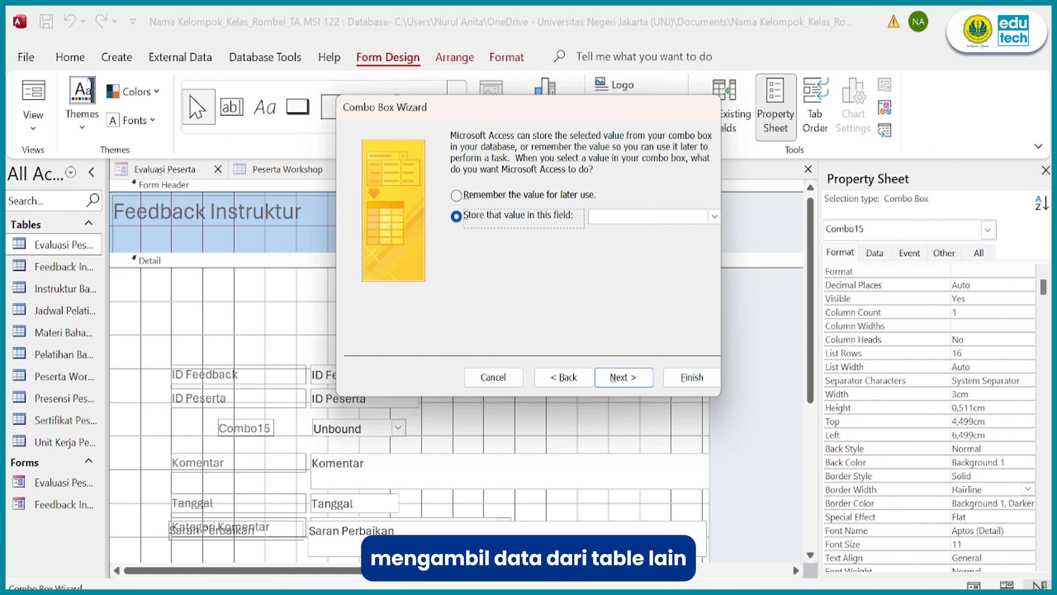
left_click(715, 216)
left_click(616, 252)
Step: Label the combo box ID Instruktur and move its label left toward the other field labels
left_click(623, 377)
type("ID Instruktur")
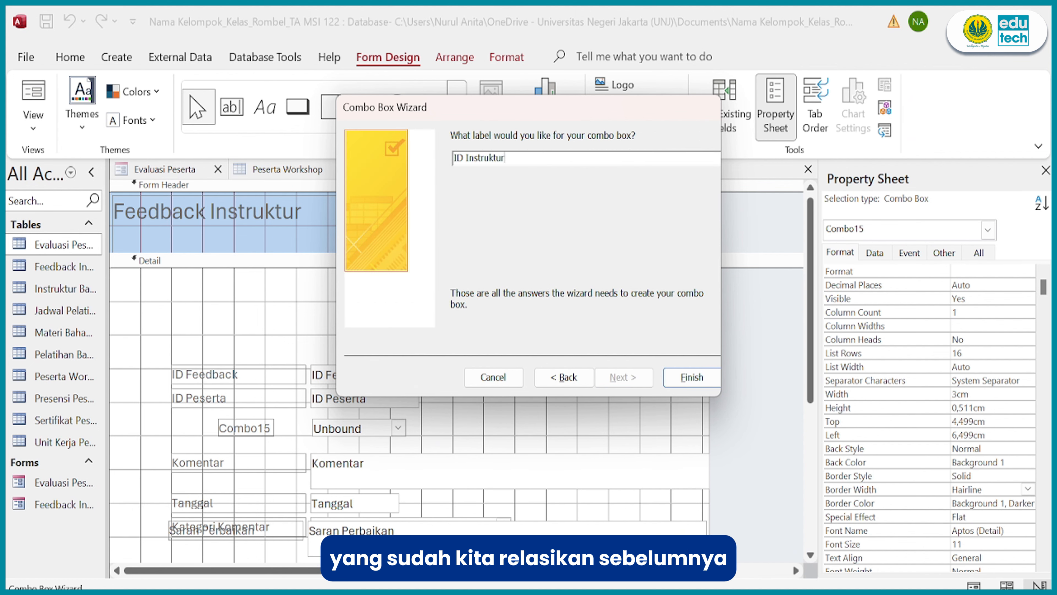
left_click(692, 377)
left_click(250, 429)
left_click_drag(218, 419, 184, 422)
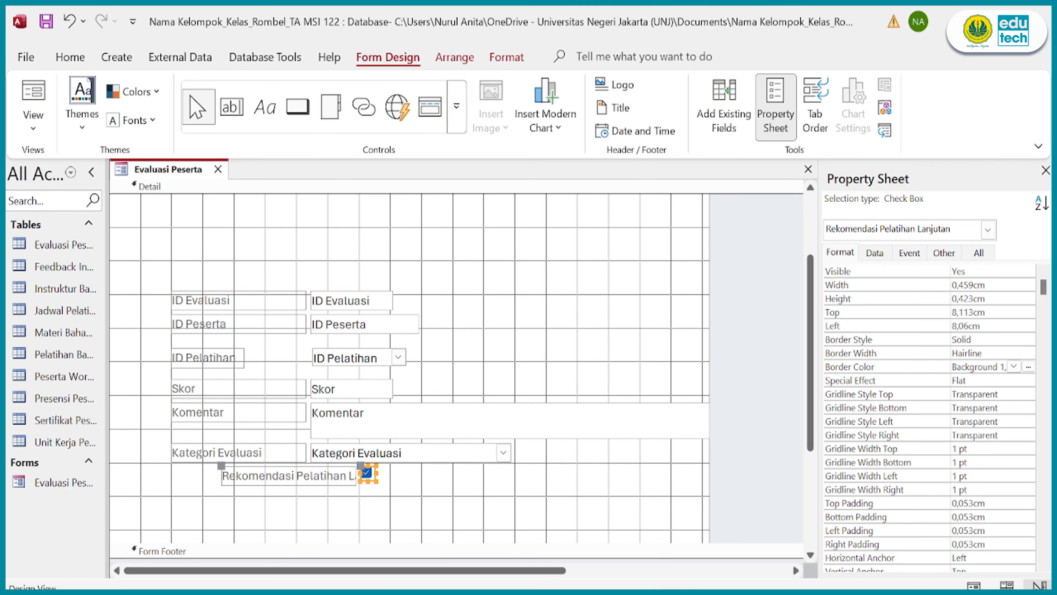
Step: On the Evaluasi Peserta form, widen the Rekomendasi Pelatihan Lanjutan label and align the Kategori Evaluasi and Komentar controls with its check box
mouse_move(361, 475)
left_mouse_down()
mouse_move(315, 473)
mouse_move(424, 470)
mouse_move(369, 470)
left_mouse_up()
left_click_drag(305, 476, 359, 476)
left_click(375, 453)
left_click_drag(310, 443, 368, 443)
left_click(375, 418)
left_click_drag(311, 402, 369, 401)
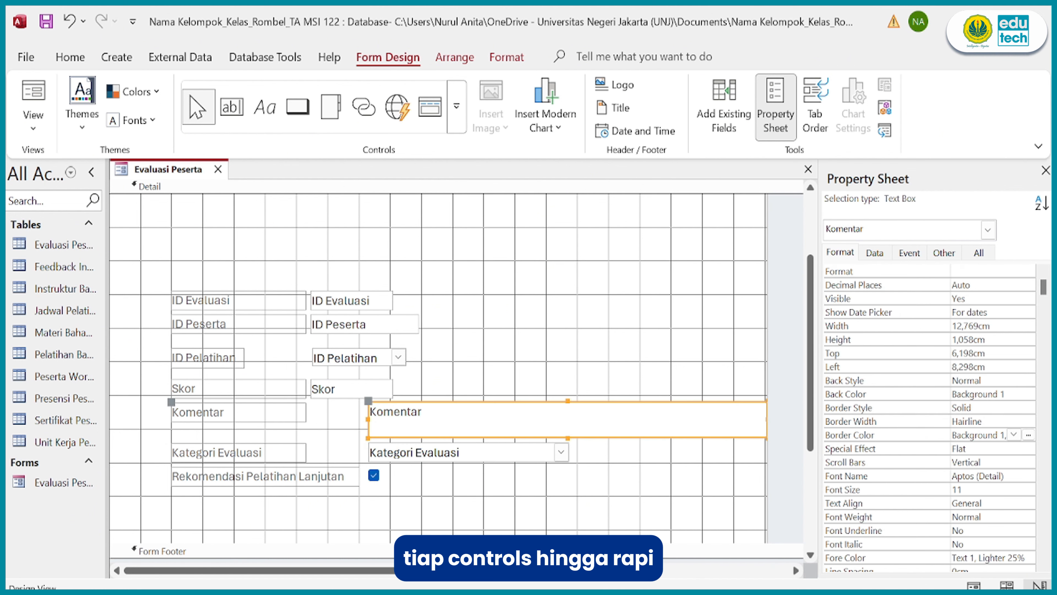
Step: Move the Skor, ID Pelatihan, ID Peserta and ID Evaluasi input controls right to align with the Komentar box
left_click(358, 389)
left_click_drag(311, 378, 368, 379)
left_click(358, 358)
left_click_drag(313, 348, 368, 348)
left_click(366, 324)
left_click_drag(311, 314, 369, 314)
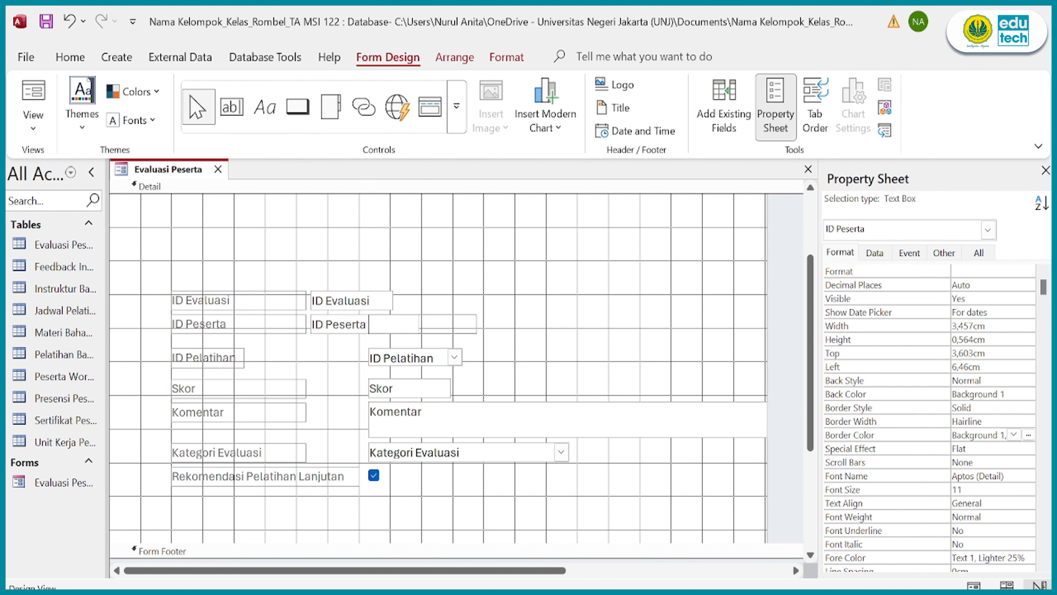
left_click(358, 300)
left_click_drag(310, 290, 368, 291)
Step: Try making all the form's controls bold and changing their font size
key("ctrl+a")
left_click(70, 57)
left_click(725, 107)
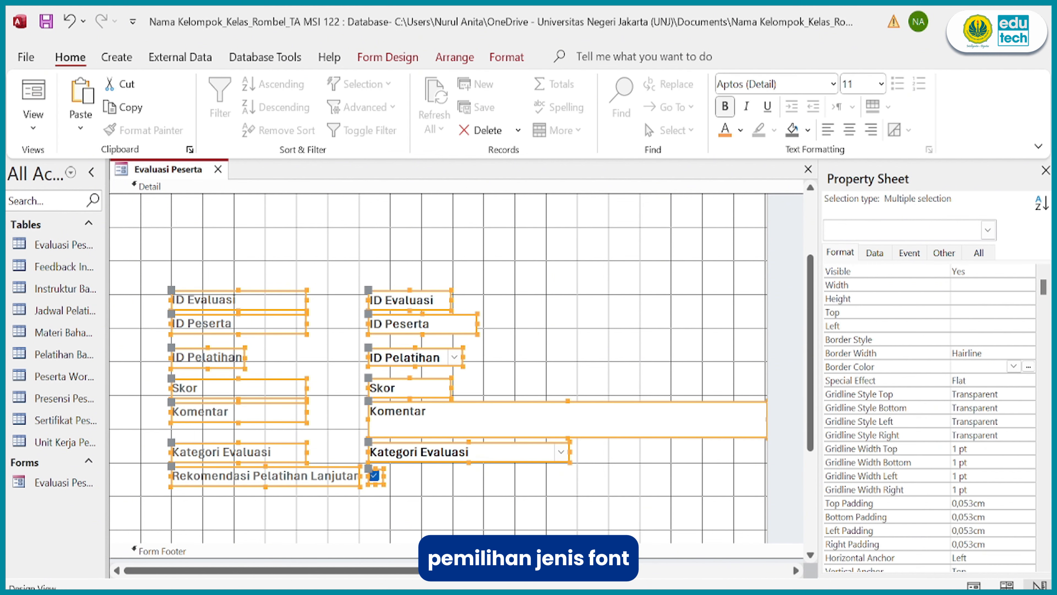
left_click(882, 83)
left_click(854, 168)
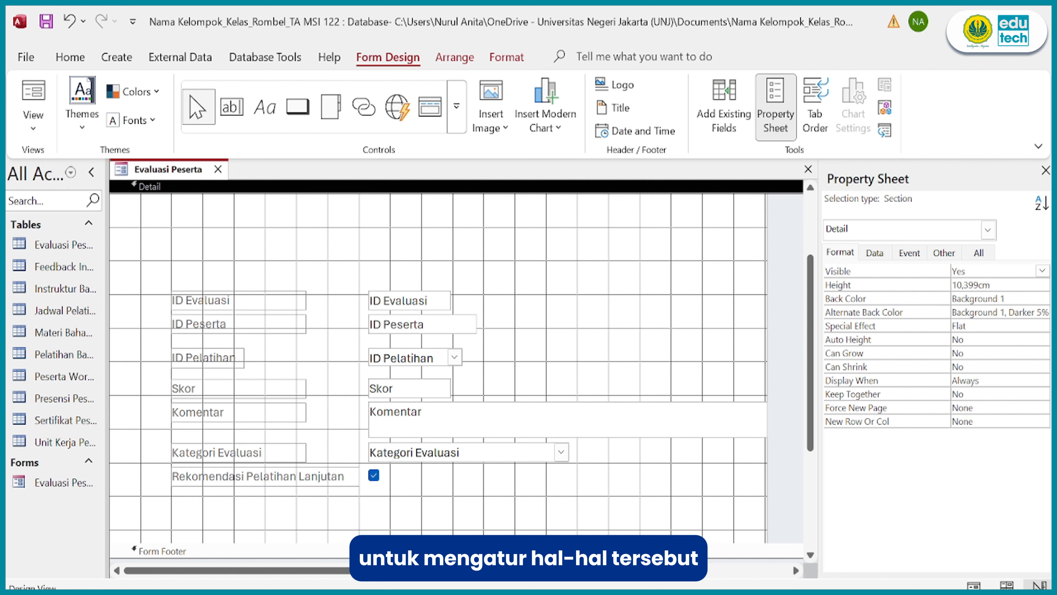
Step: Select all labels and input controls in the detail section and make their text bold
left_click_drag(142, 273, 500, 501)
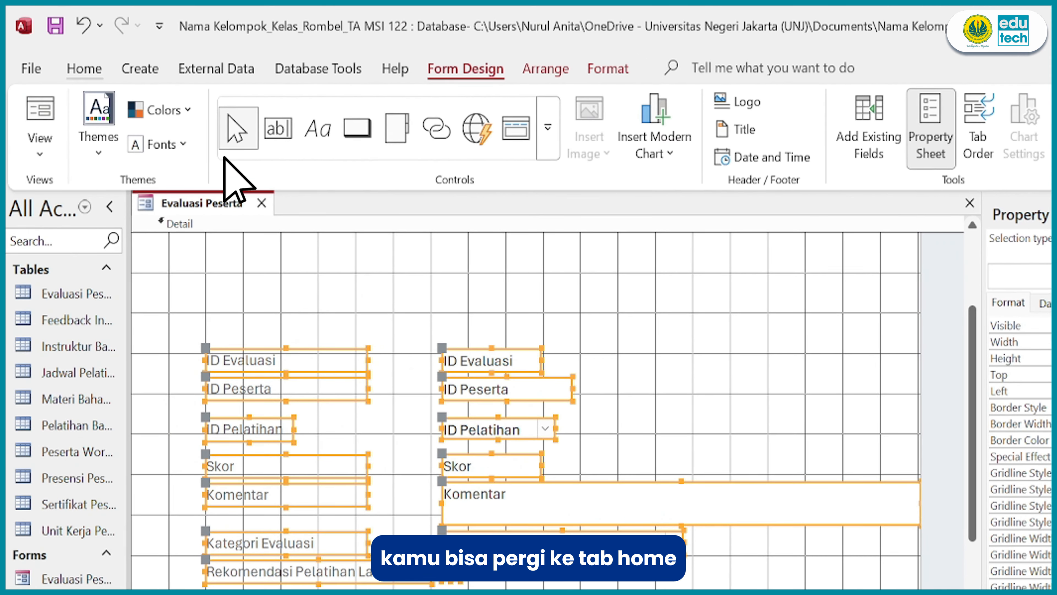
left_click(89, 69)
key("ctrl+b")
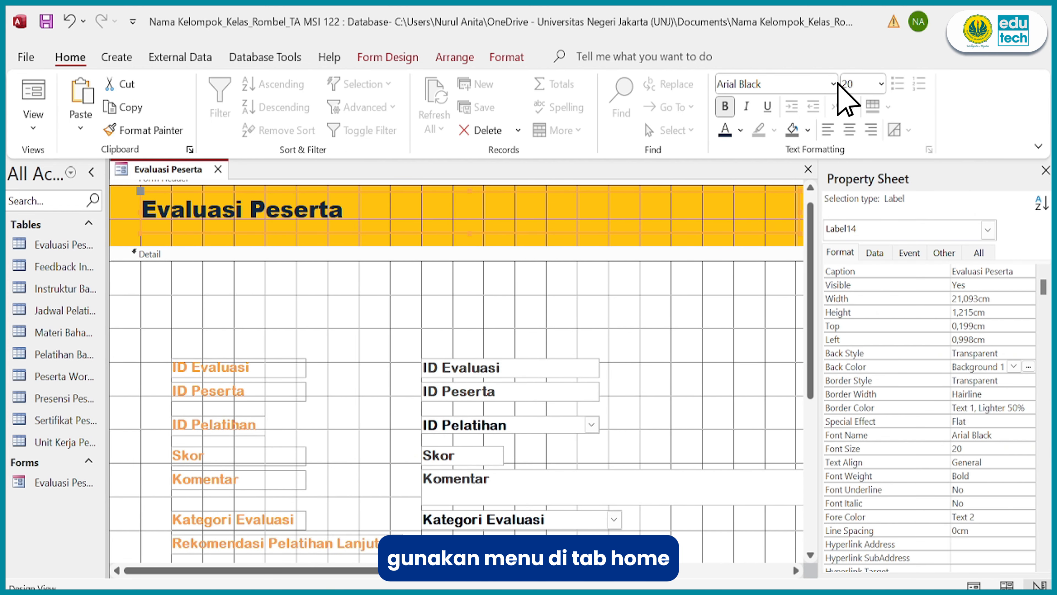
Step: Centre the Evaluasi Peserta title in the form header, with font size 26 and the Accent 1 blue font colour
left_click(849, 129)
left_click(874, 83)
left_click(857, 349)
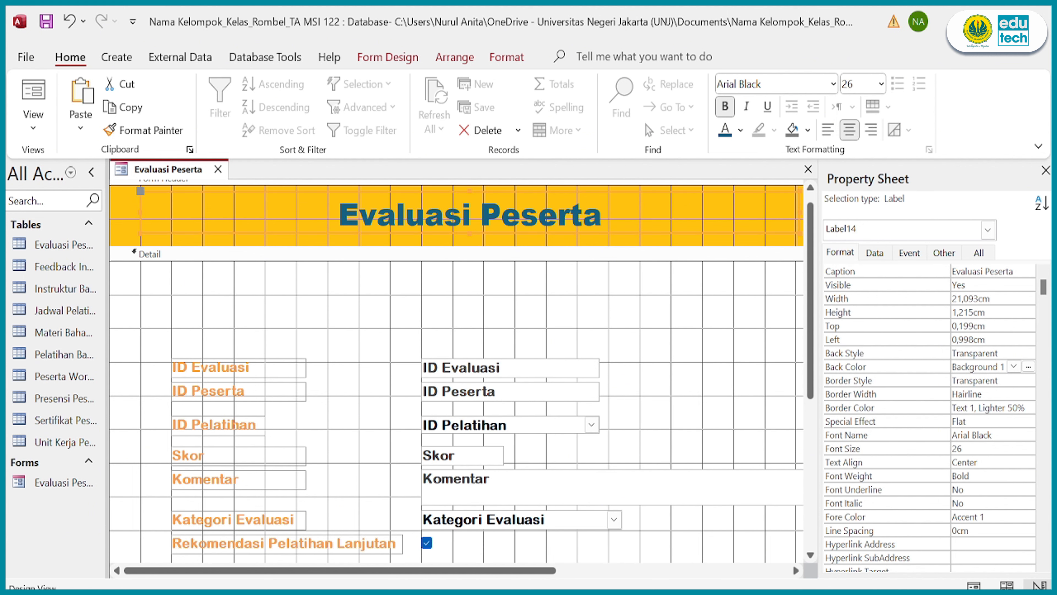
left_click(700, 312)
Step: Add a command button below the Rekomendasi Pelatihan Lanjutan check box with the Record Operations action Add New Record
scroll(700, 312, "down", 2)
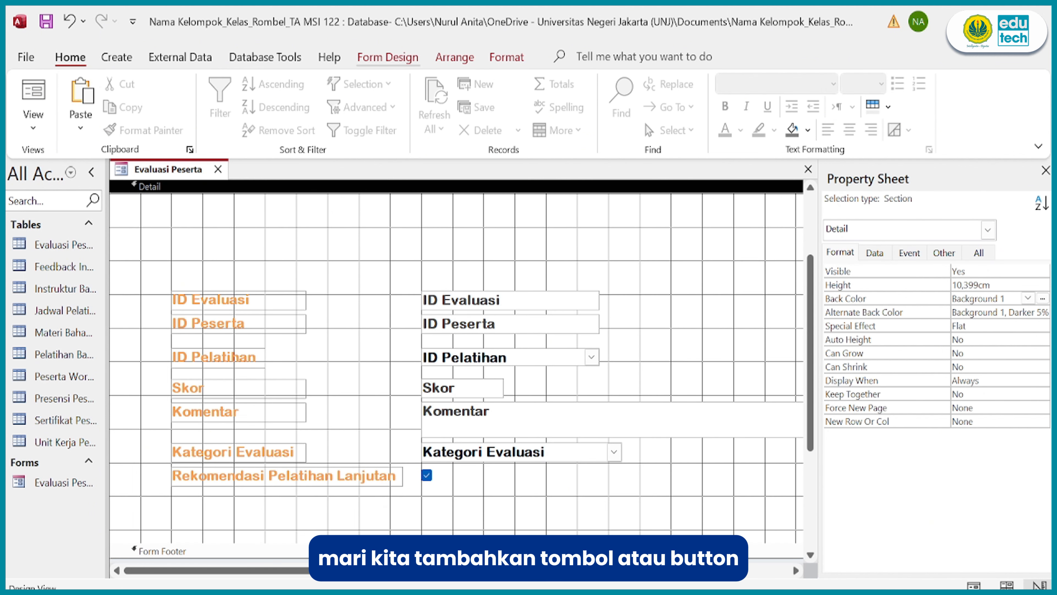
left_click(387, 57)
left_click(298, 106)
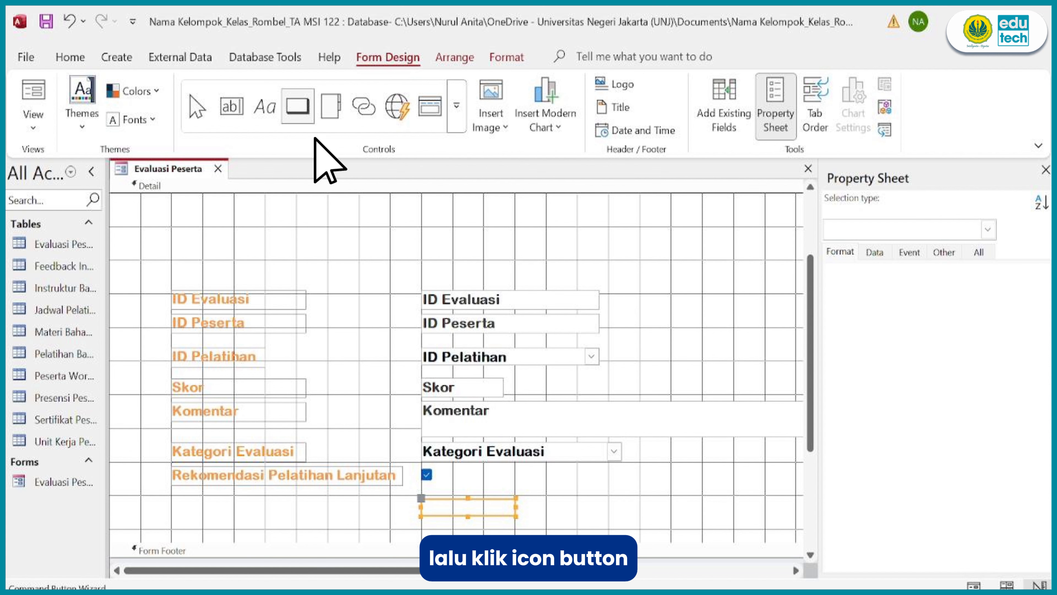
left_click(428, 506)
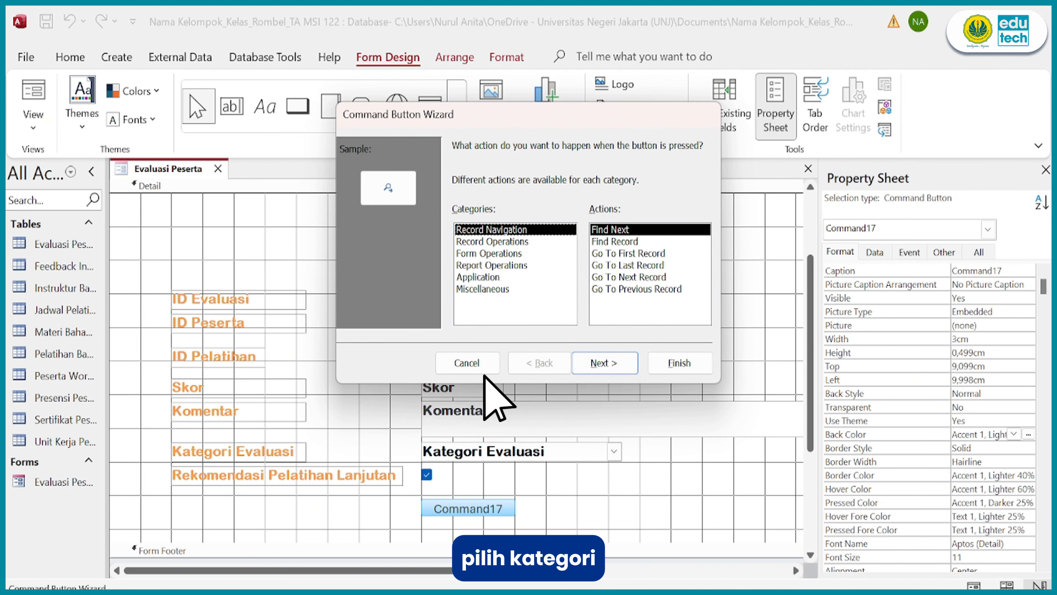
left_click(545, 242)
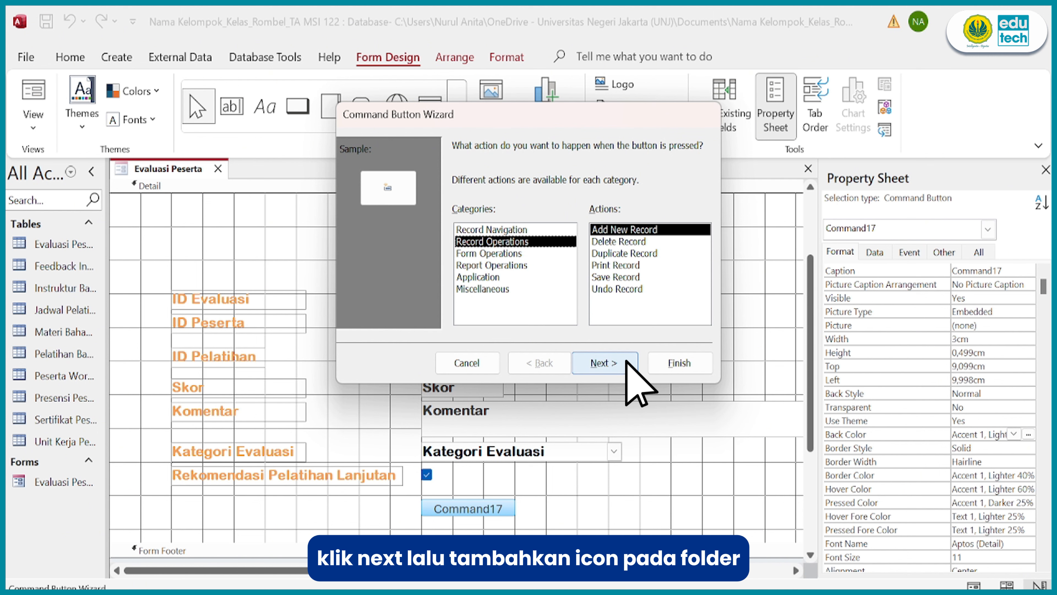
left_click(604, 363)
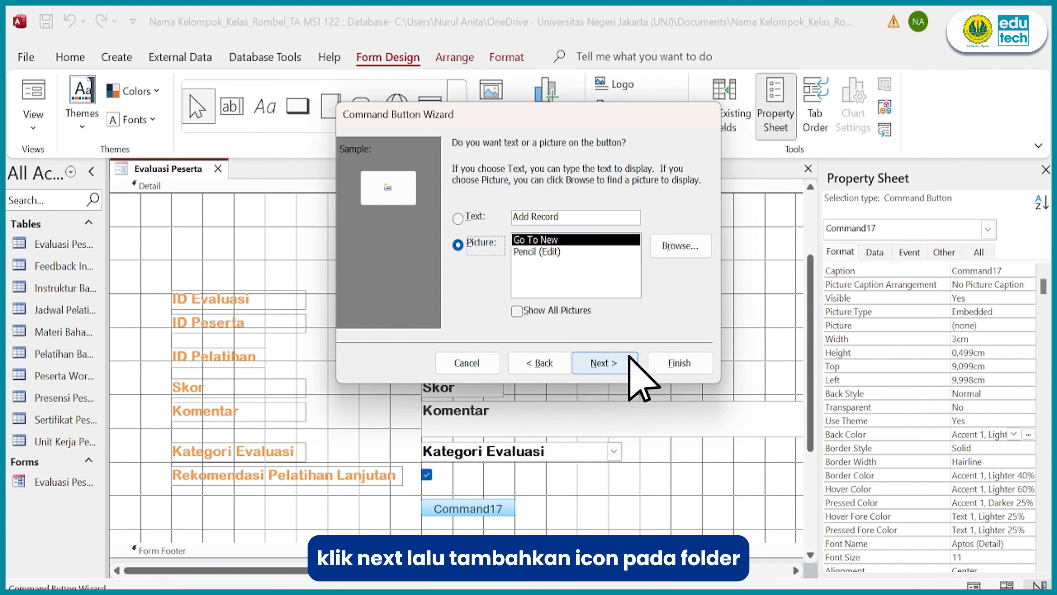
Step: Use the "add icon" file as the new button's picture, showing all file types, and name the button Tambah Data
left_click(694, 245)
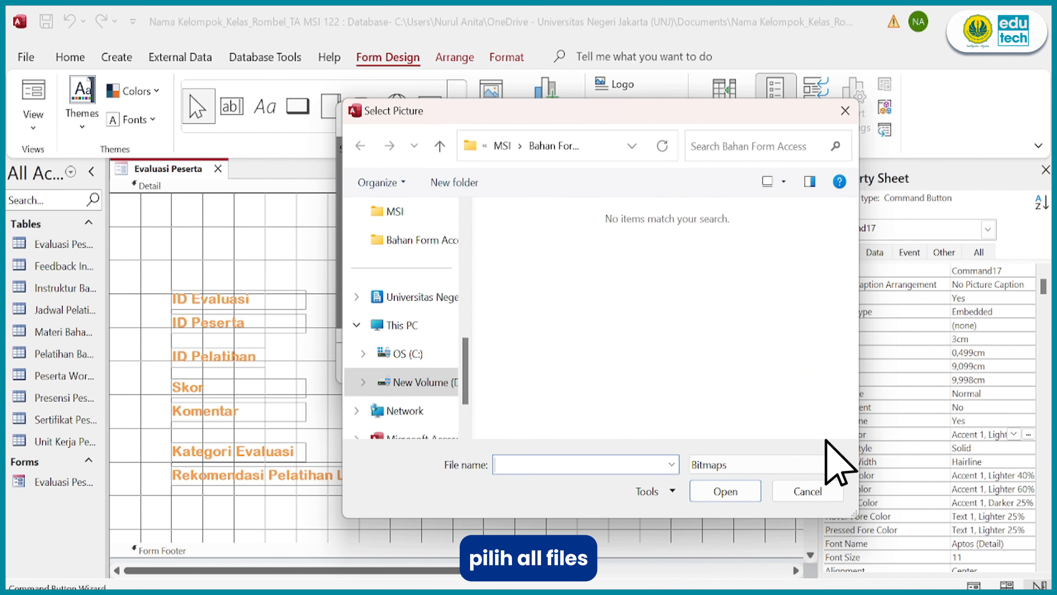
left_click(831, 466)
left_click(816, 510)
left_click(539, 275)
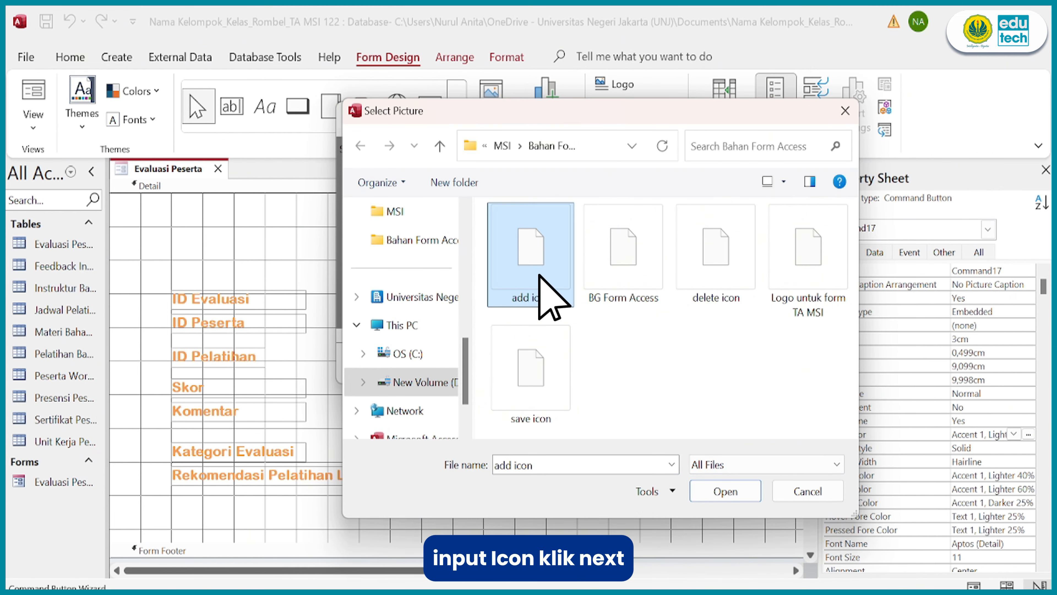
left_click(745, 490)
left_click(626, 360)
type("Tambah Data")
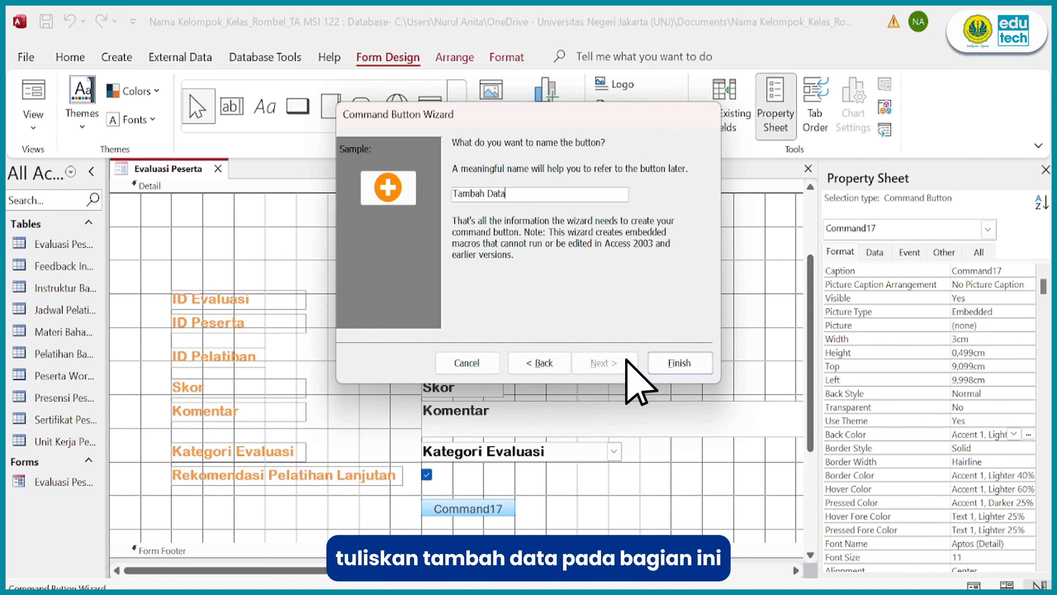
left_click(678, 361)
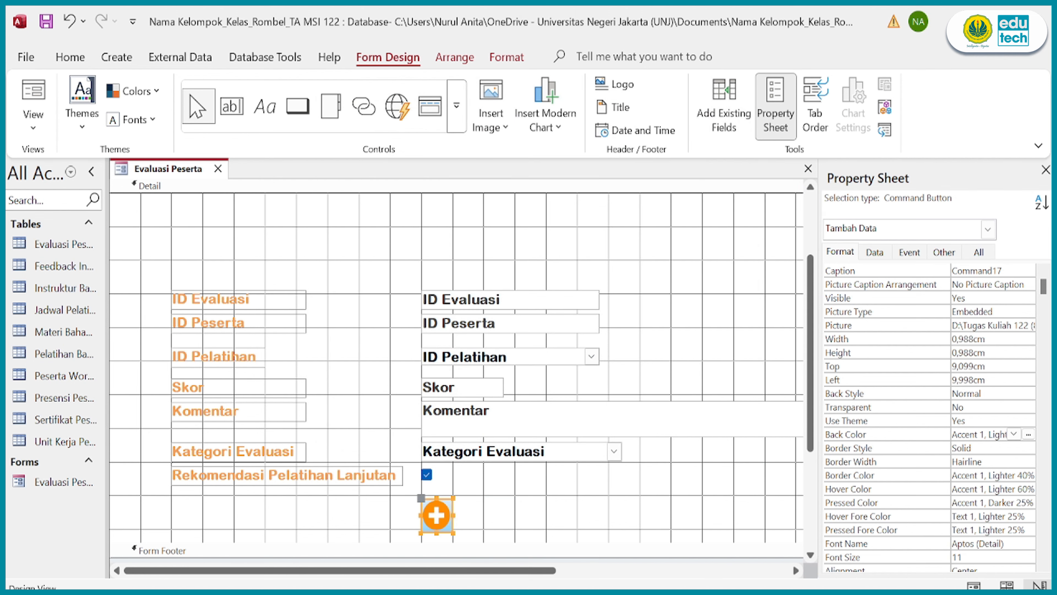
Step: Assign the Record Operations action Save Record to the new command button beside Hapus Data
left_click(472, 239)
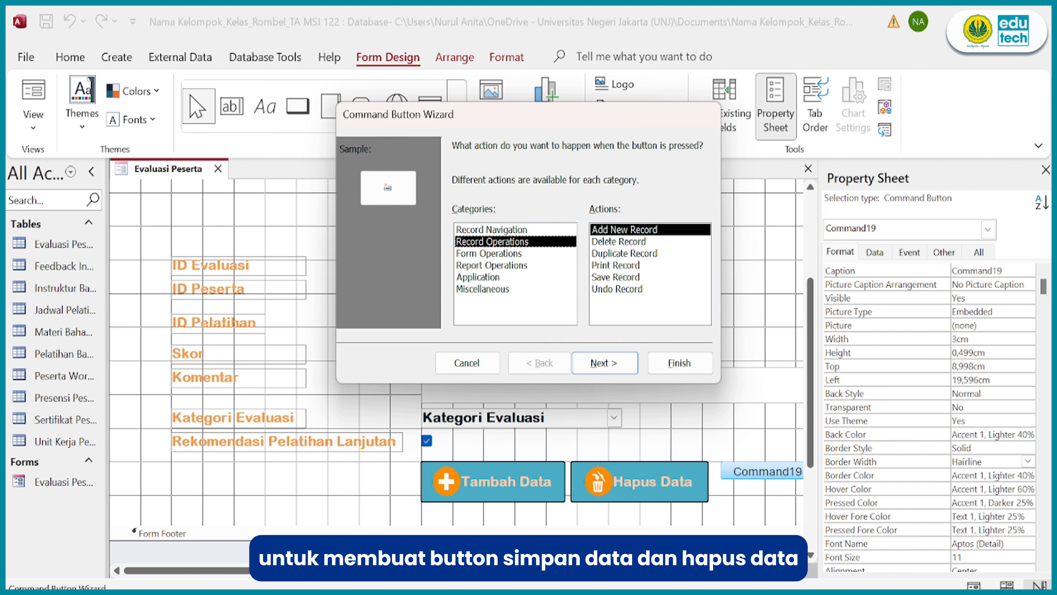
left_click(620, 278)
left_click(611, 361)
Step: Use the "save icon" file as the save button's picture, showing all file types, and name the button Simpan Data
left_click(685, 310)
left_click(766, 464)
left_click(712, 512)
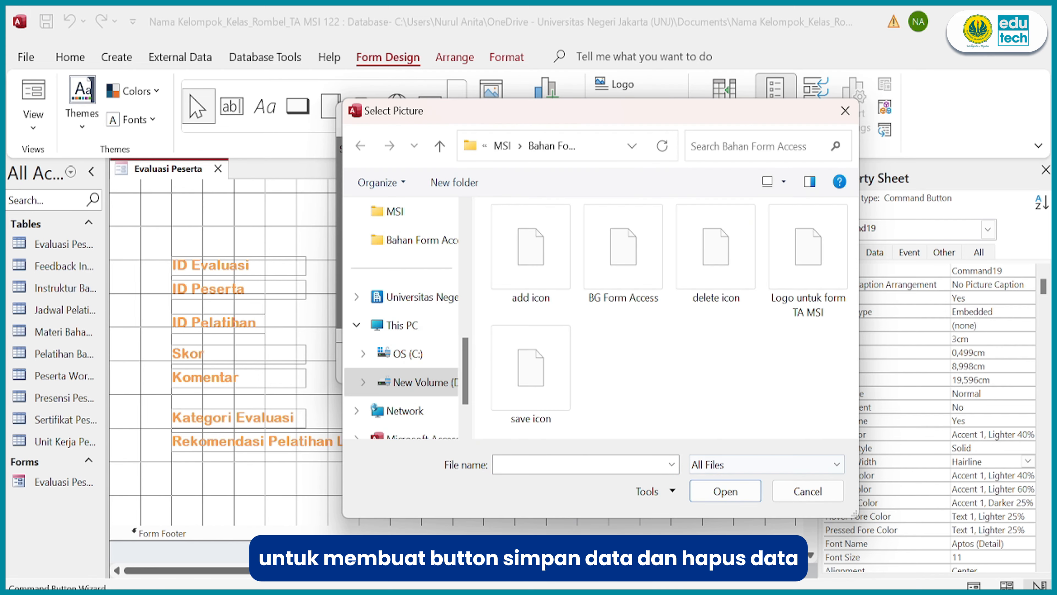
left_click(526, 354)
left_click(725, 491)
key("Return")
type("Simpan")
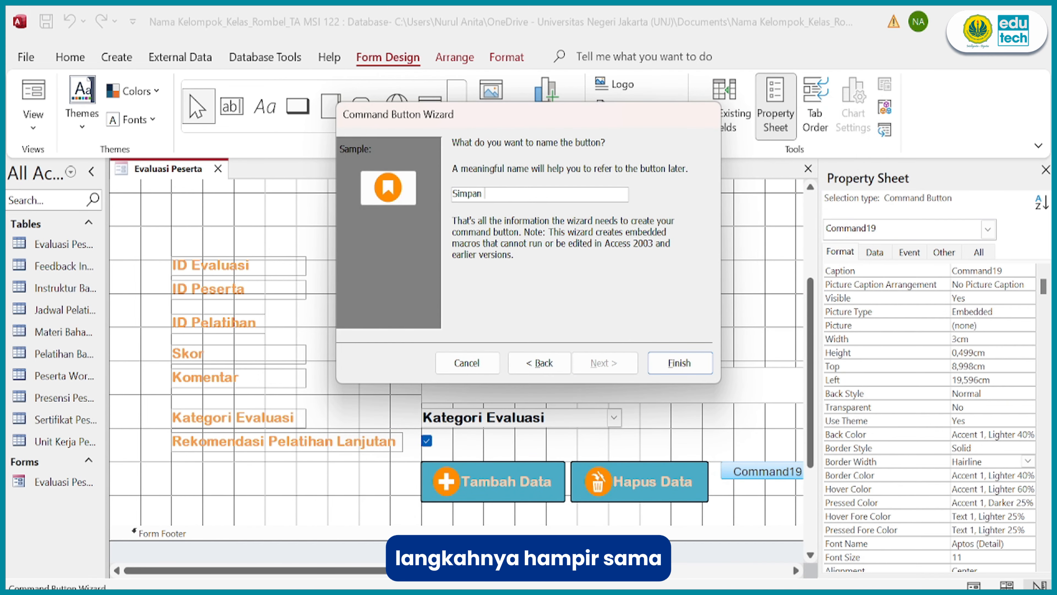
type(" Data")
key("Return")
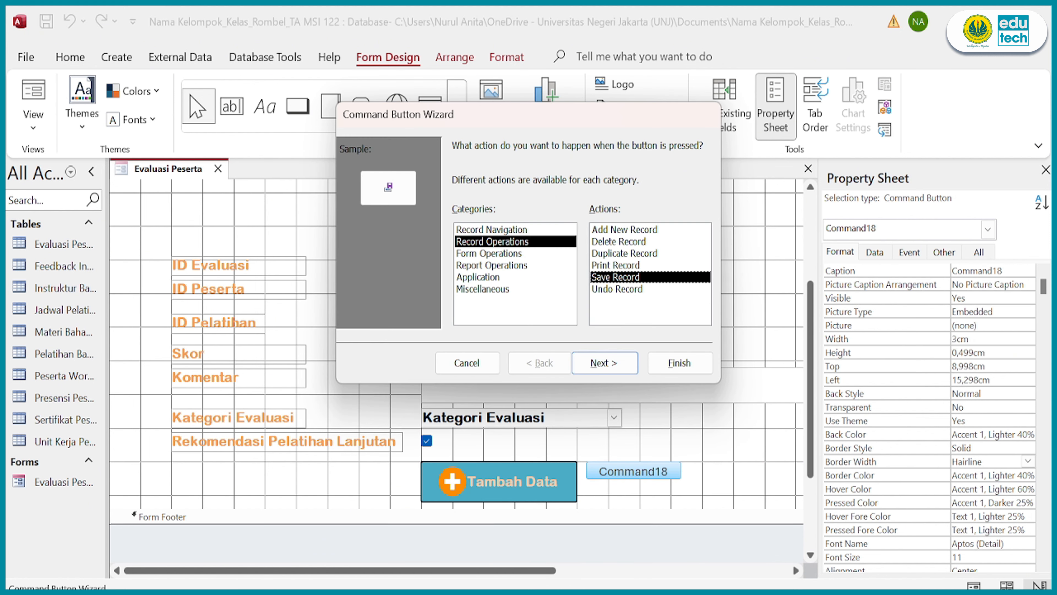
Step: Choose the Delete Record action for the new command button beside Tambah Data
left_click(619, 241)
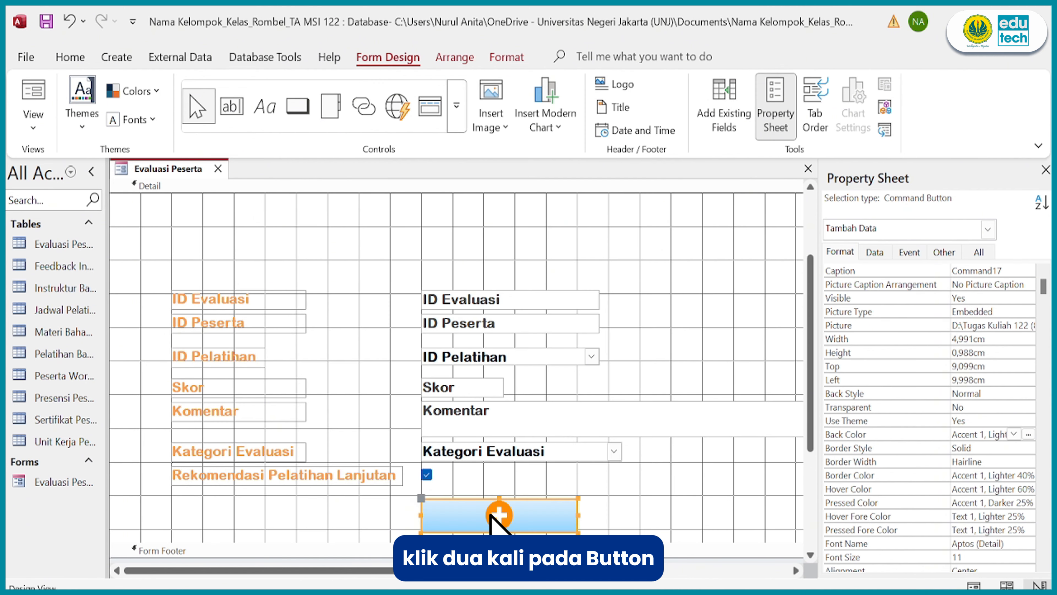
Step: Caption the add-record button Tambah Data and set its picture caption arrangement to Right
double_click(495, 517)
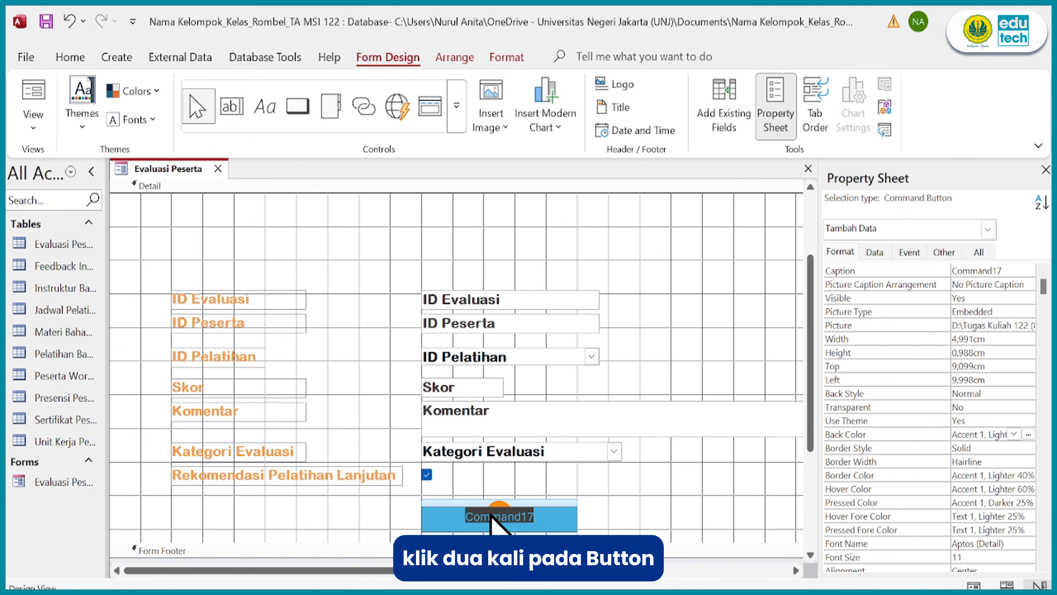
type("Tambah Data")
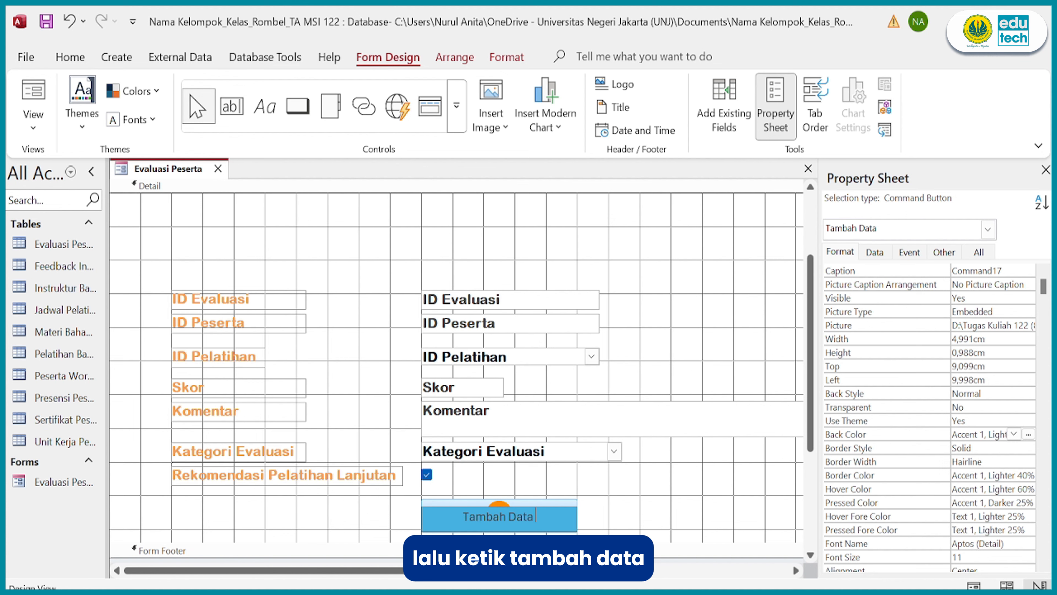
left_click_drag(536, 517, 462, 516)
left_click(1024, 284)
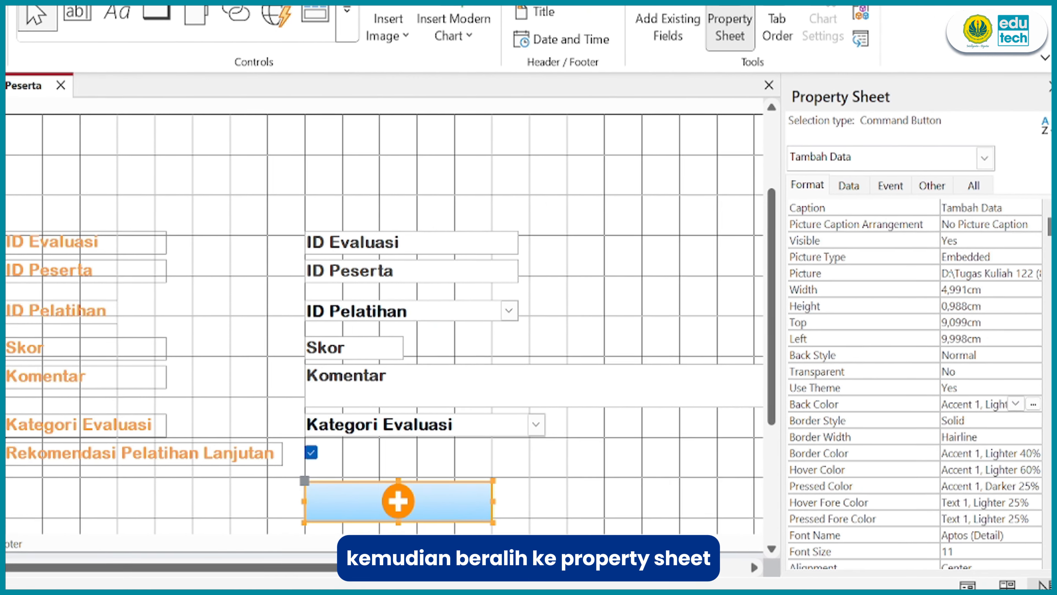
left_click(1029, 285)
left_click(1003, 317)
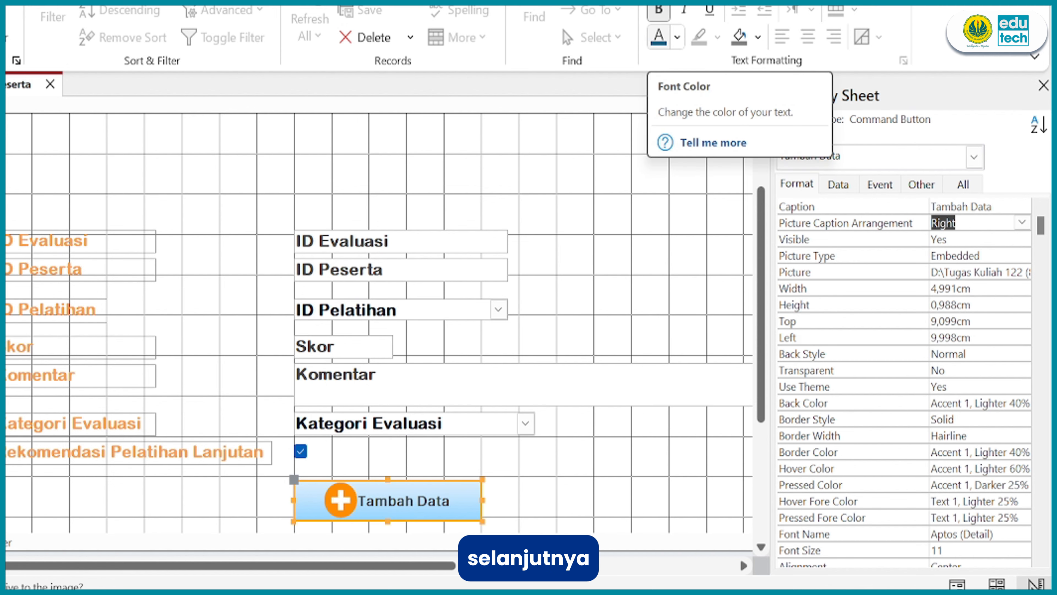
Step: Format the Tambah Data button's caption in orange, size 12, Arial Rounded MT Bold
left_click(678, 38)
left_click(911, 463)
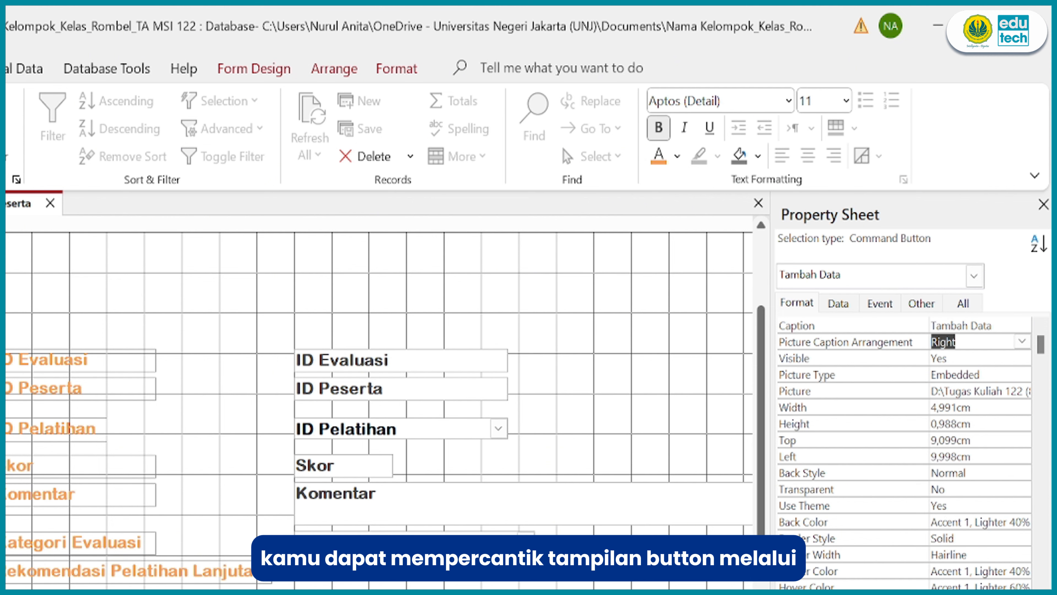
left_click(846, 100)
left_click(823, 233)
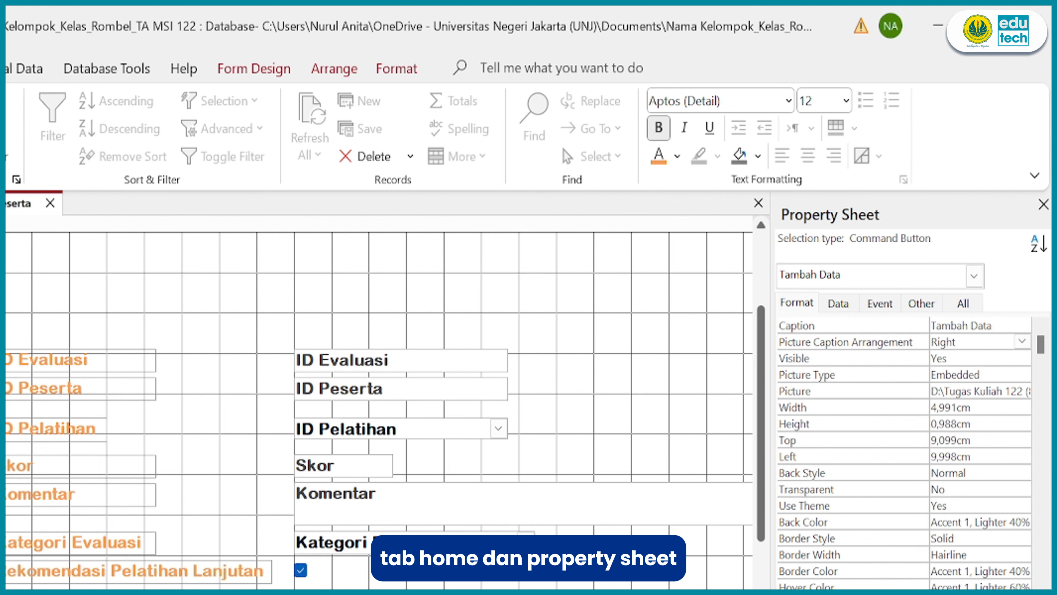
left_click(789, 101)
left_click(764, 399)
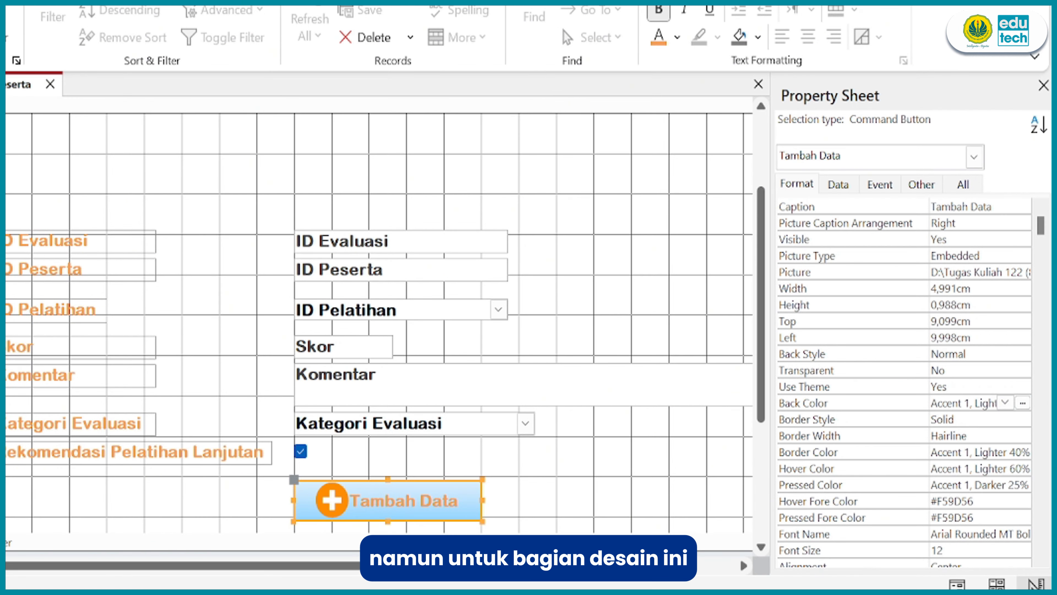
Step: Set the Tambah Data button's back colour to teal blue #4BACC6
left_click(1023, 403)
left_click(994, 175)
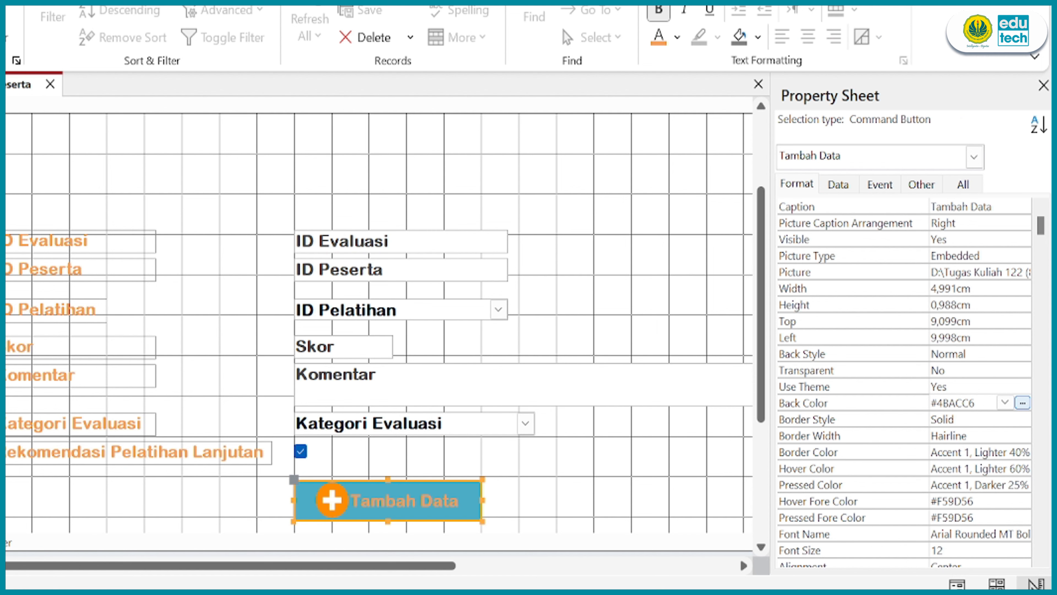
scroll(375, 312, "down", 1)
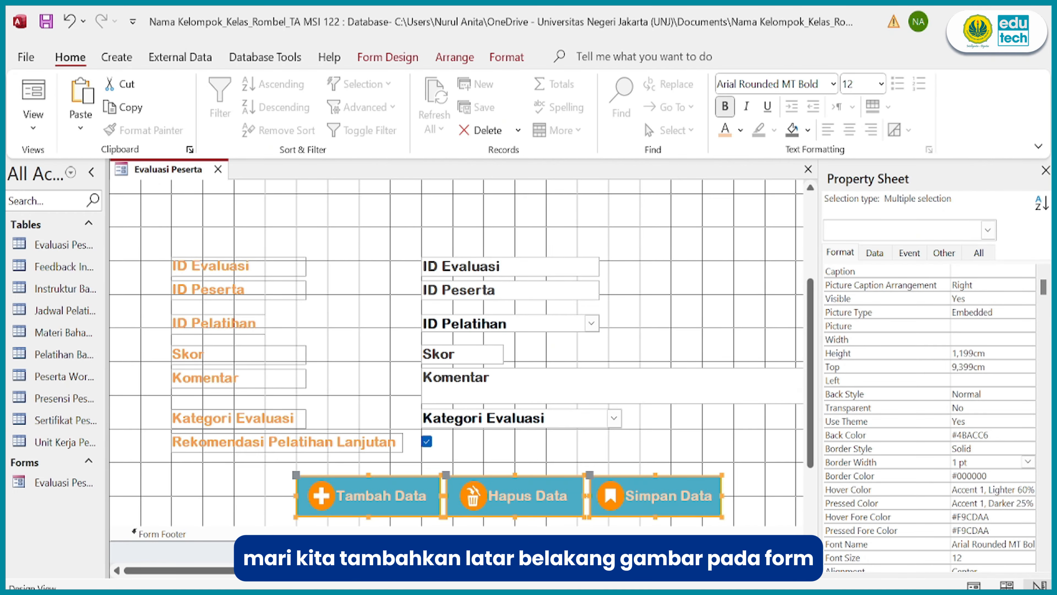
Step: Insert the BG Form Access picture from the Bahan Form Access folder at the upper-left corner of the form's detail section
left_click(691, 300)
scroll(691, 300, "up", 1)
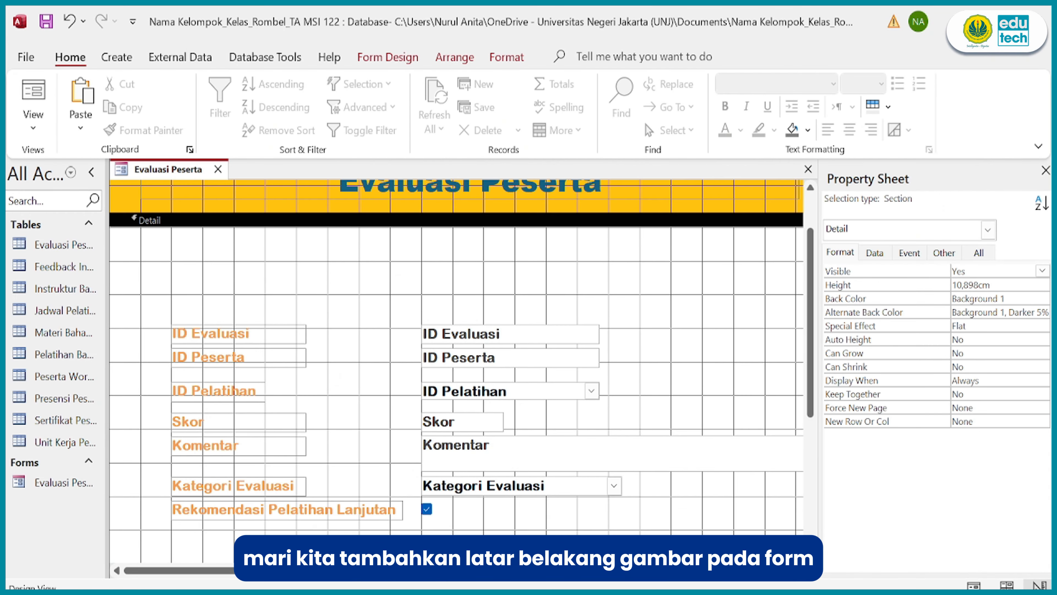
scroll(692, 300, "up", 1)
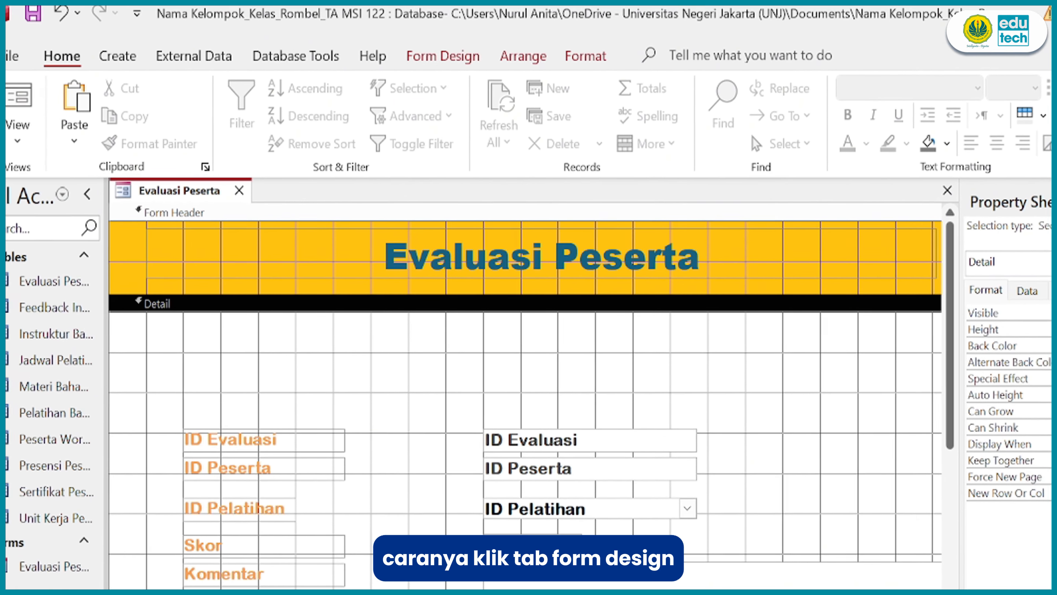
left_click(414, 57)
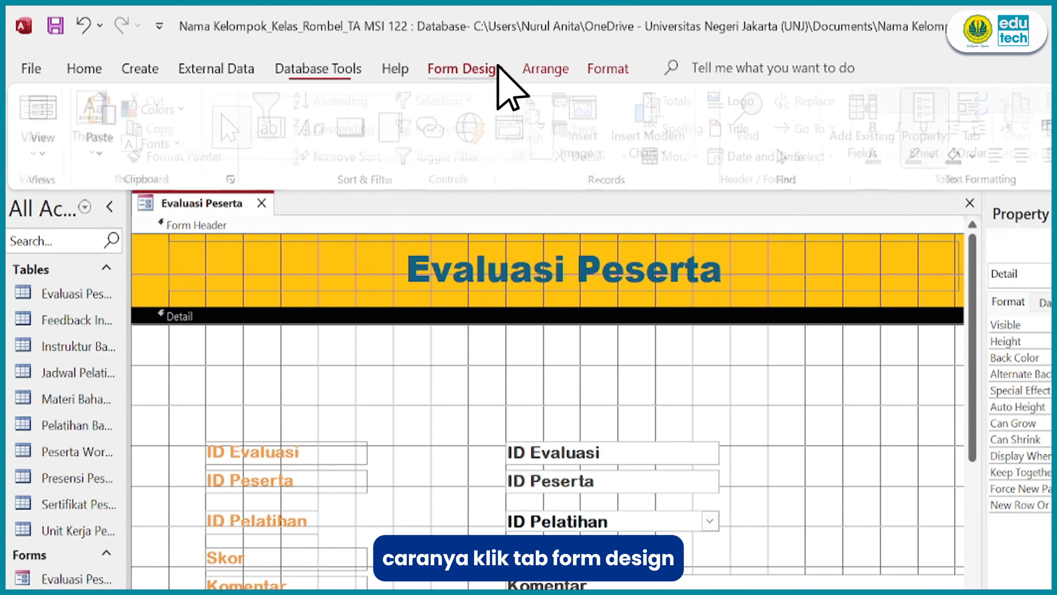
left_click(599, 140)
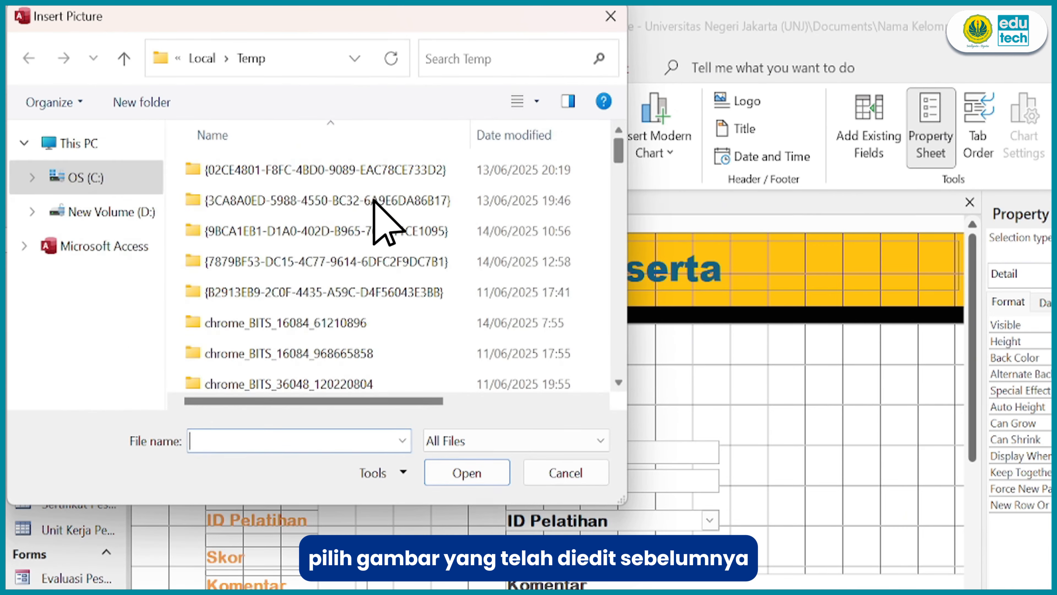
left_click(362, 203)
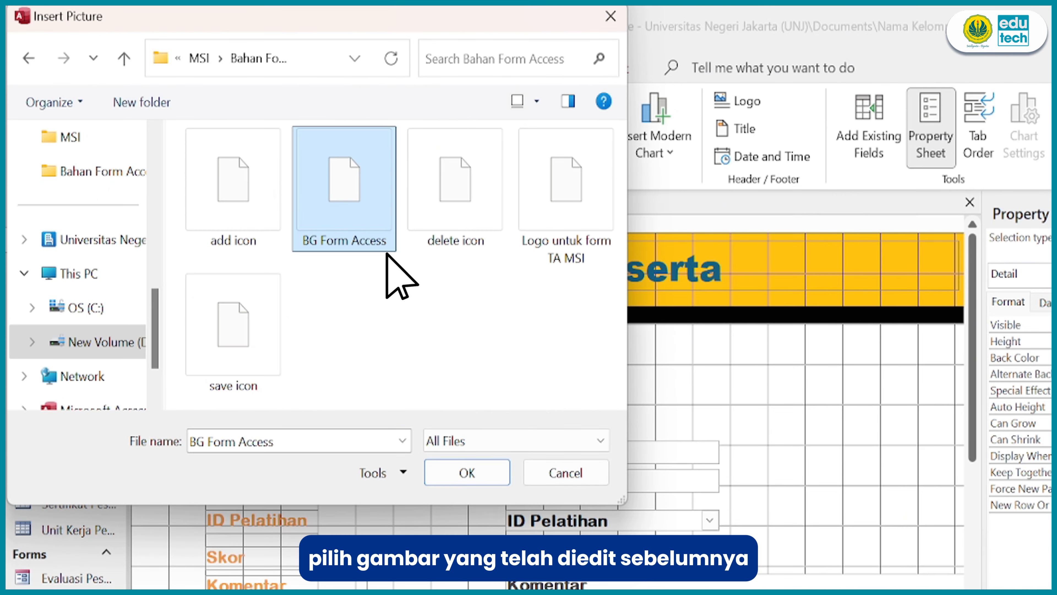
left_click(468, 472)
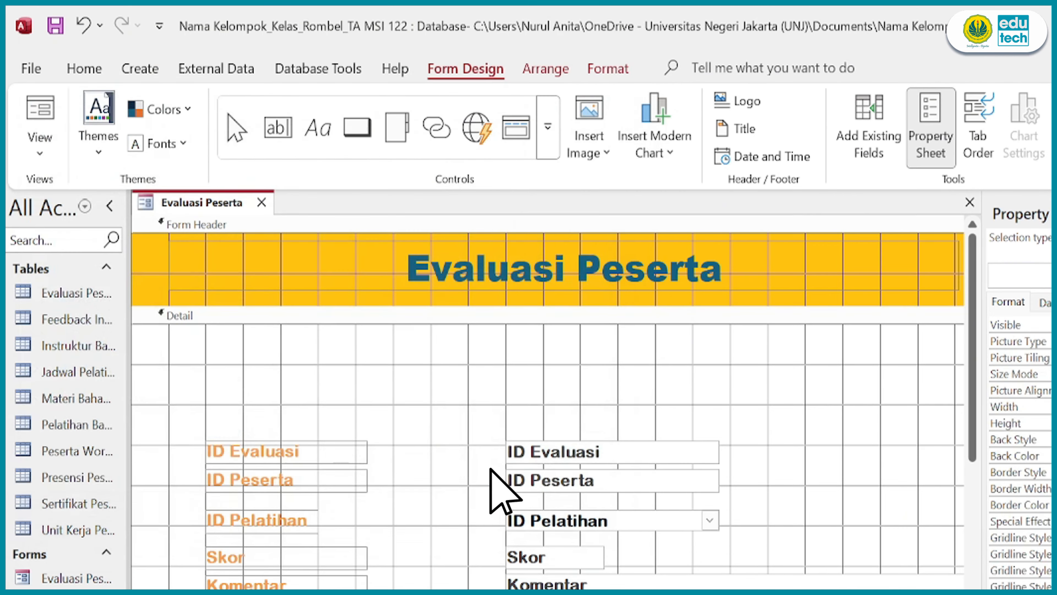
left_click(145, 339)
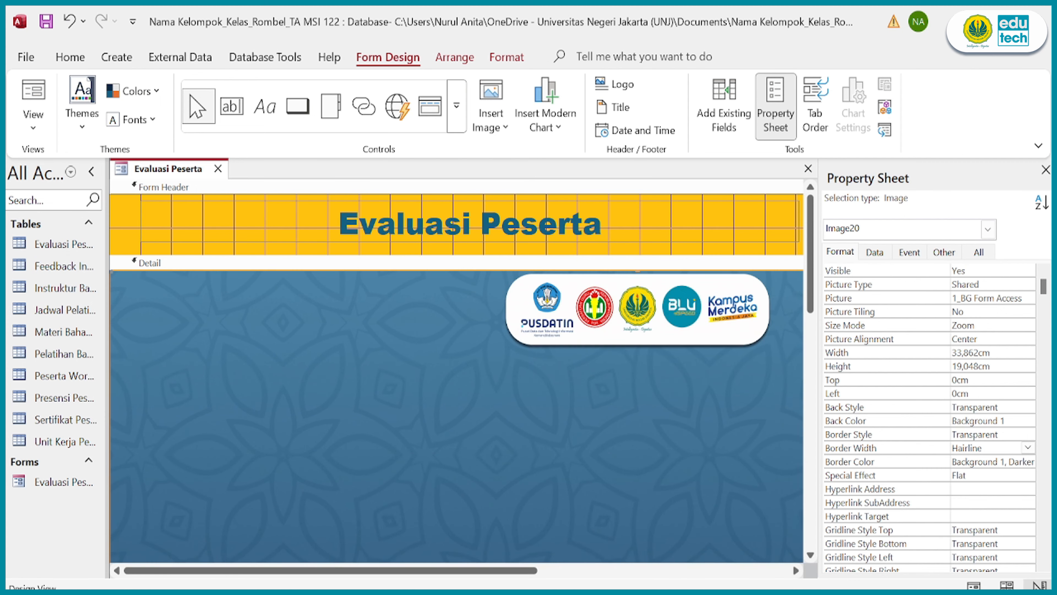
Step: Send the background picture behind the other controls in the detail section
right_click(144, 341)
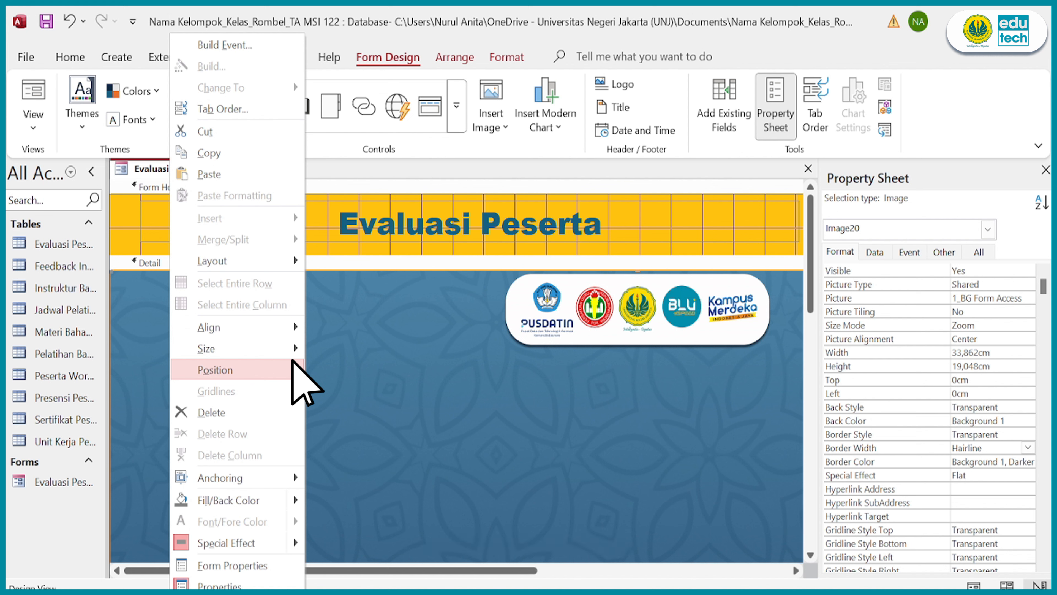
mouse_move(293, 360)
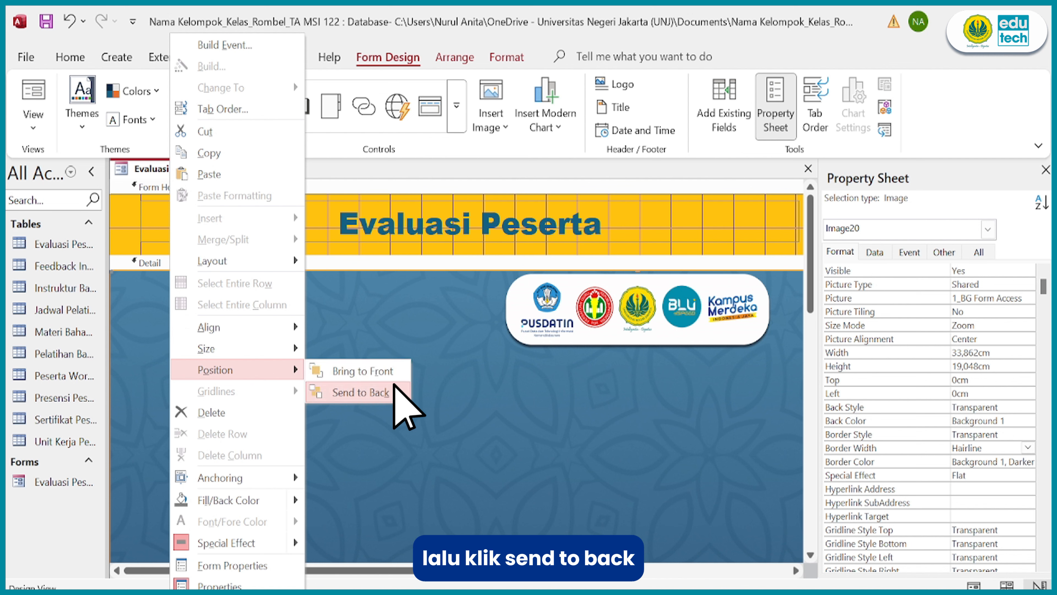
left_click(394, 386)
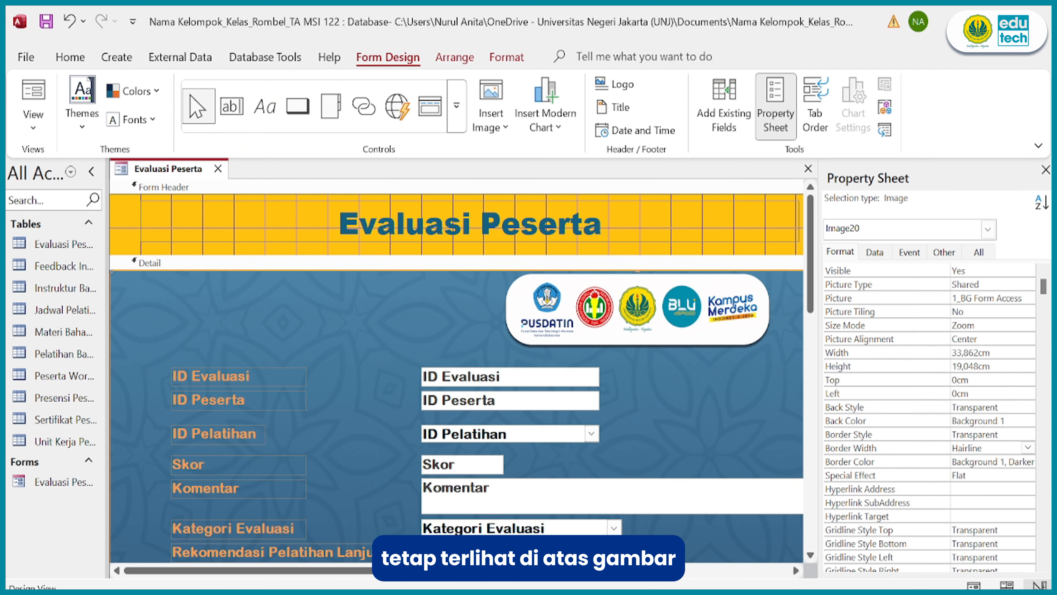
scroll(456, 375, "down", 3)
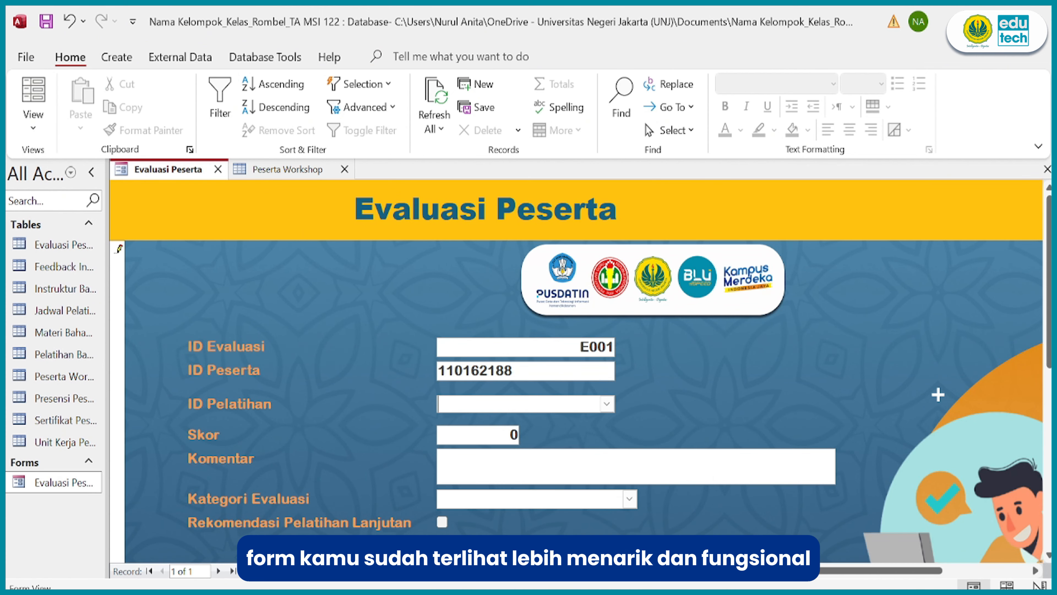
Step: In the Evaluasi Peserta form record, choose an ID Pelatihan from the list and enter 9 as the Skor
left_click(607, 404)
left_click(541, 442)
left_click(510, 435)
type("9")
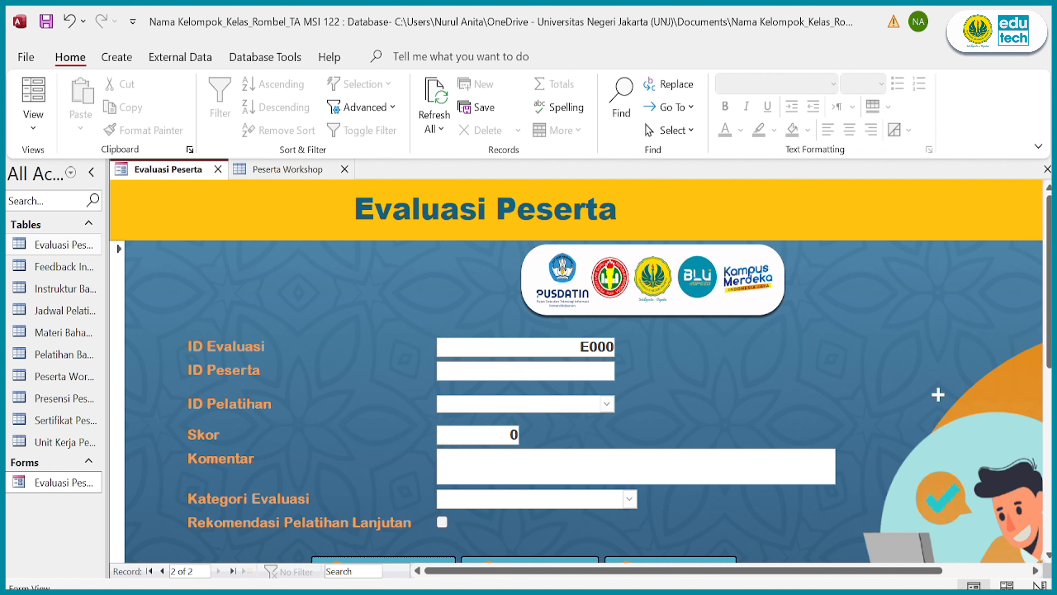
Step: Open the Evaluasi Peserta table to check the saved record
key("Return")
double_click(359, 189)
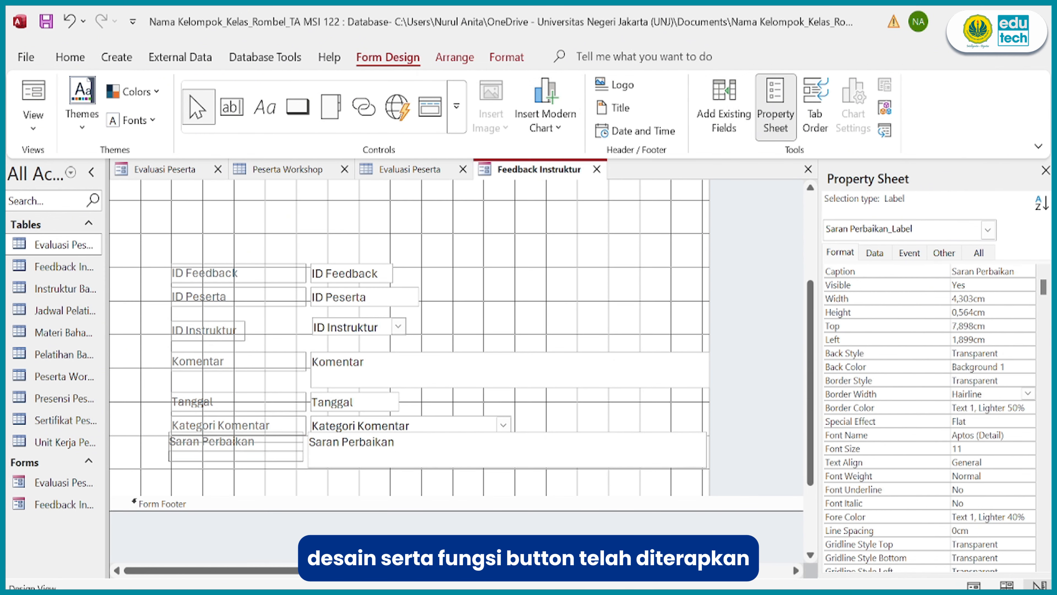
Step: On the Feedback Instruktur form, move the Saran Perbaikan label and text box down and right to align with the controls above
key("Down")
key("Down")
key("Down")
key("Down")
key("Right")
key("Right")
key("Up")
key("Left")
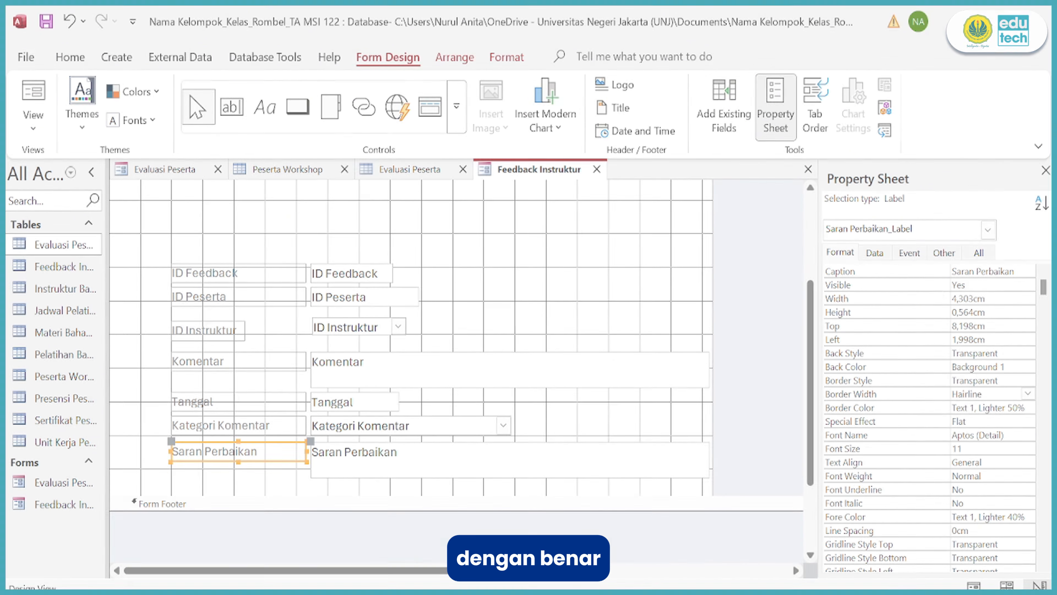